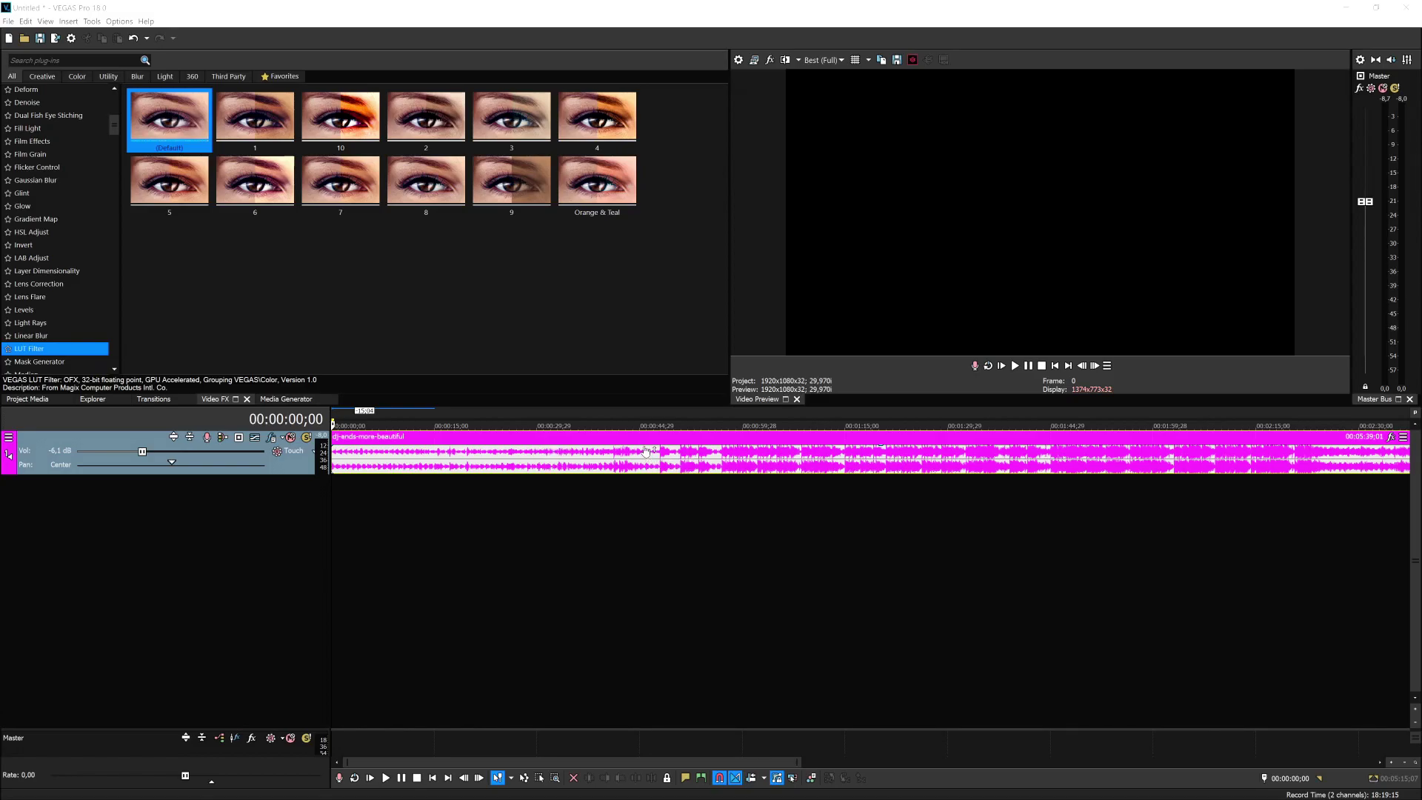
# Step: Lower the audio track's volume to -6,0 dB, playing the song before and after to check the master levels
pyautogui.press('space')
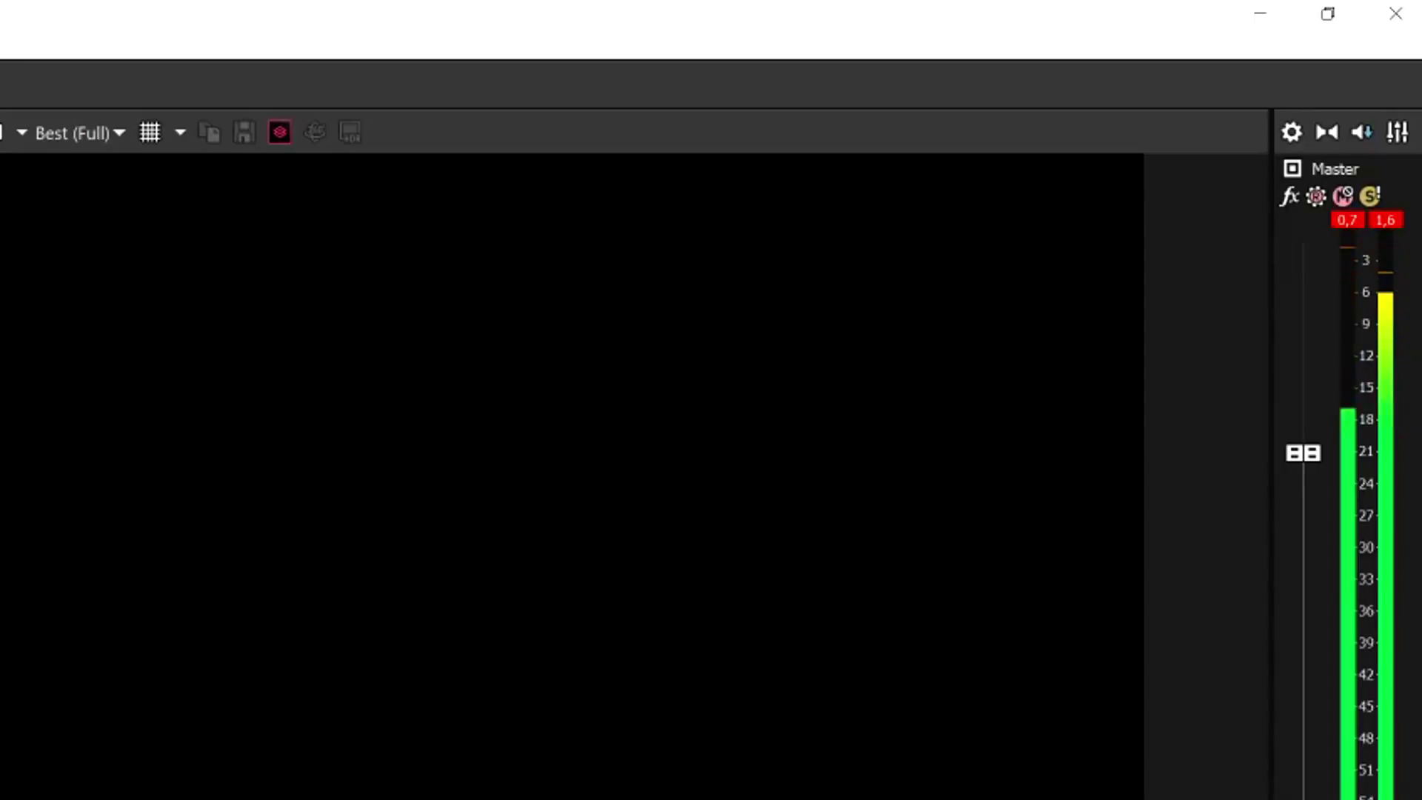
pyautogui.press('space')
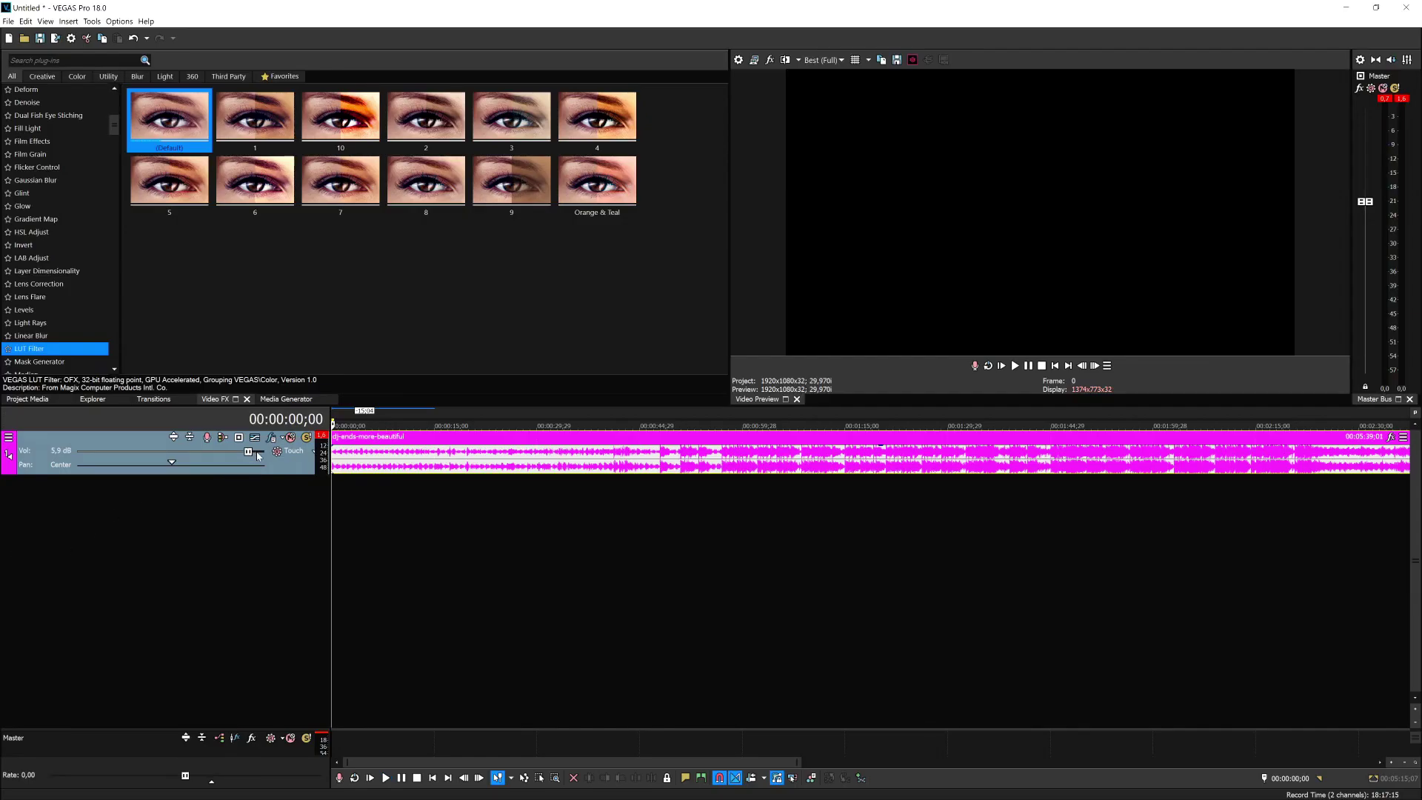
pyautogui.moveTo(257, 456); pyautogui.dragTo(232, 458)
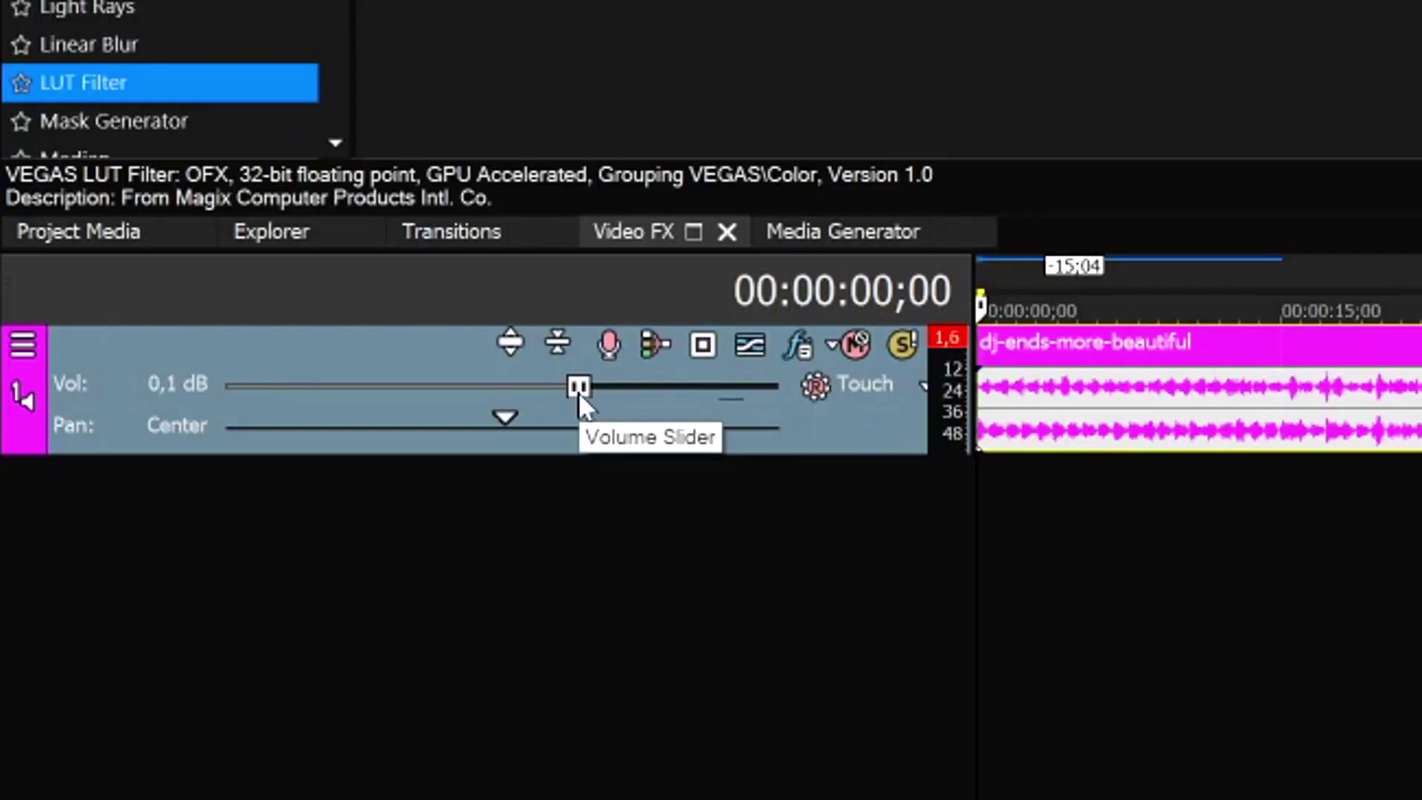
pyautogui.moveTo(579, 392); pyautogui.dragTo(544, 396)
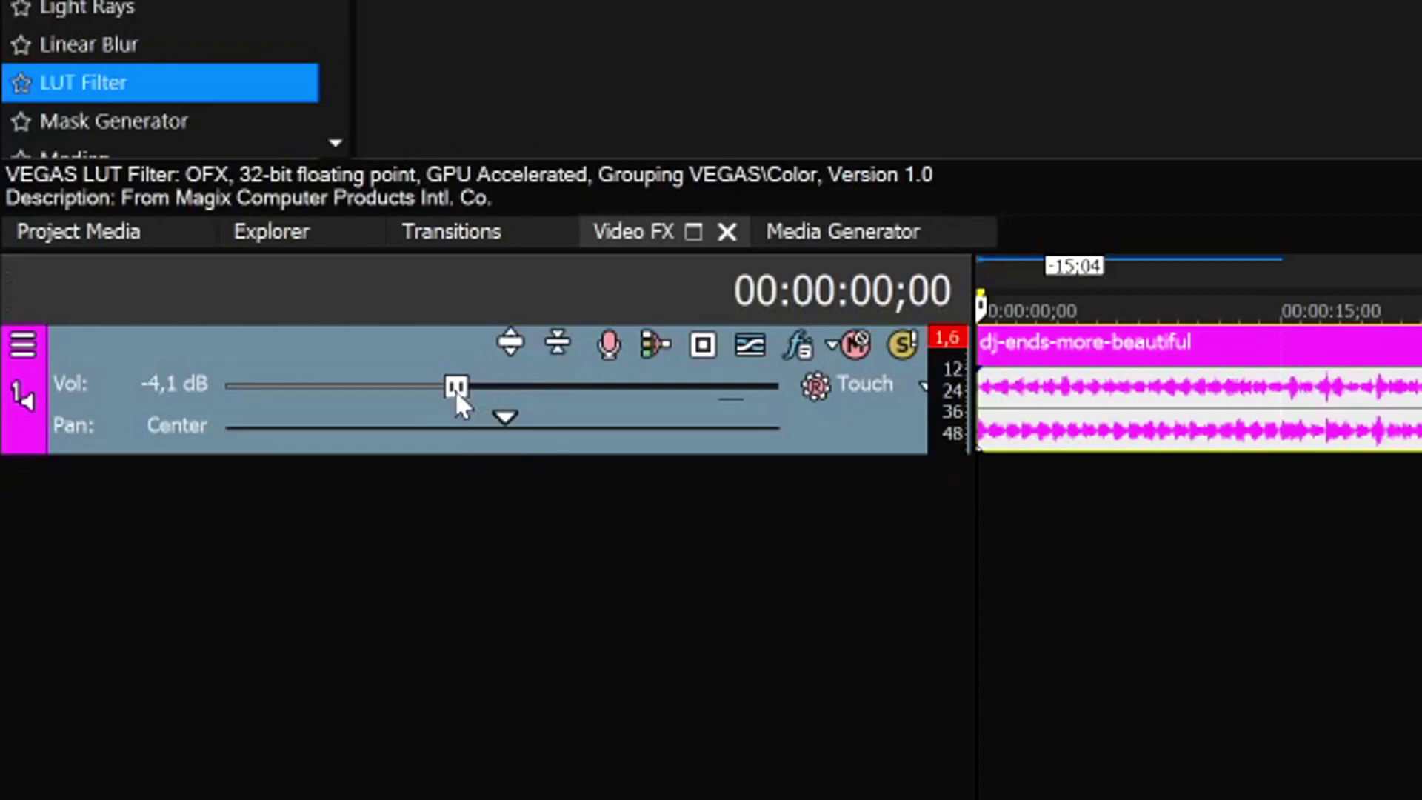
pyautogui.moveTo(454, 391); pyautogui.dragTo(423, 396)
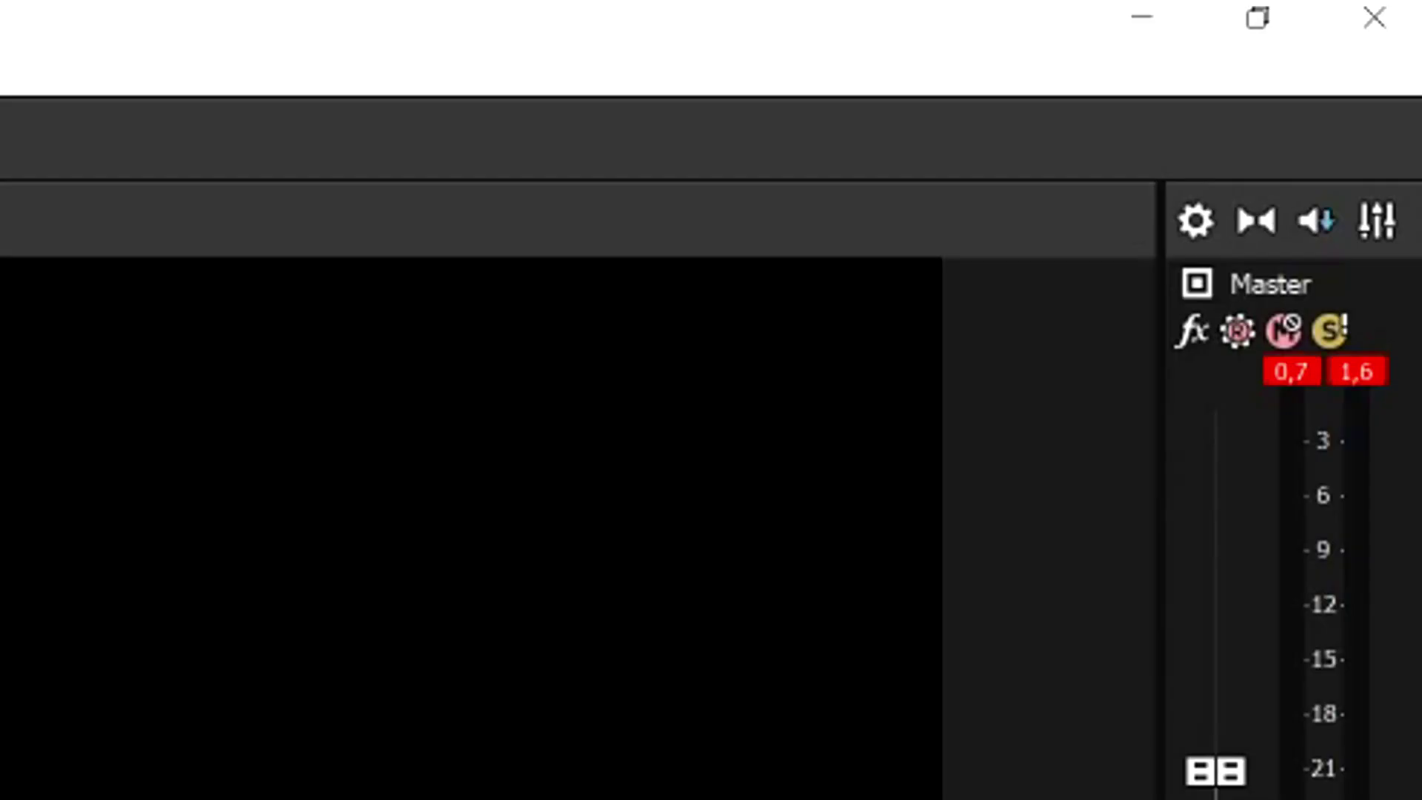
pyautogui.press('space')
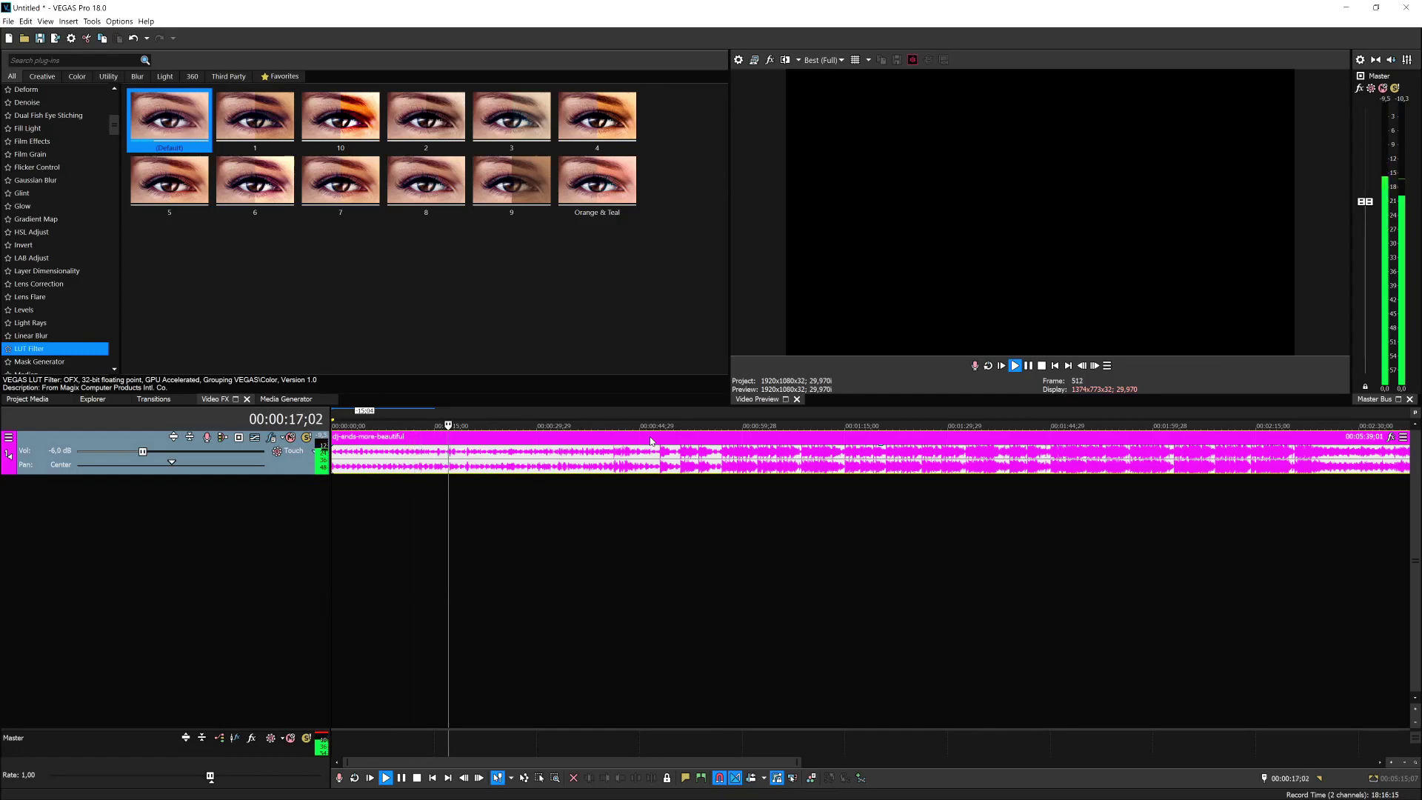
pyautogui.press('space')
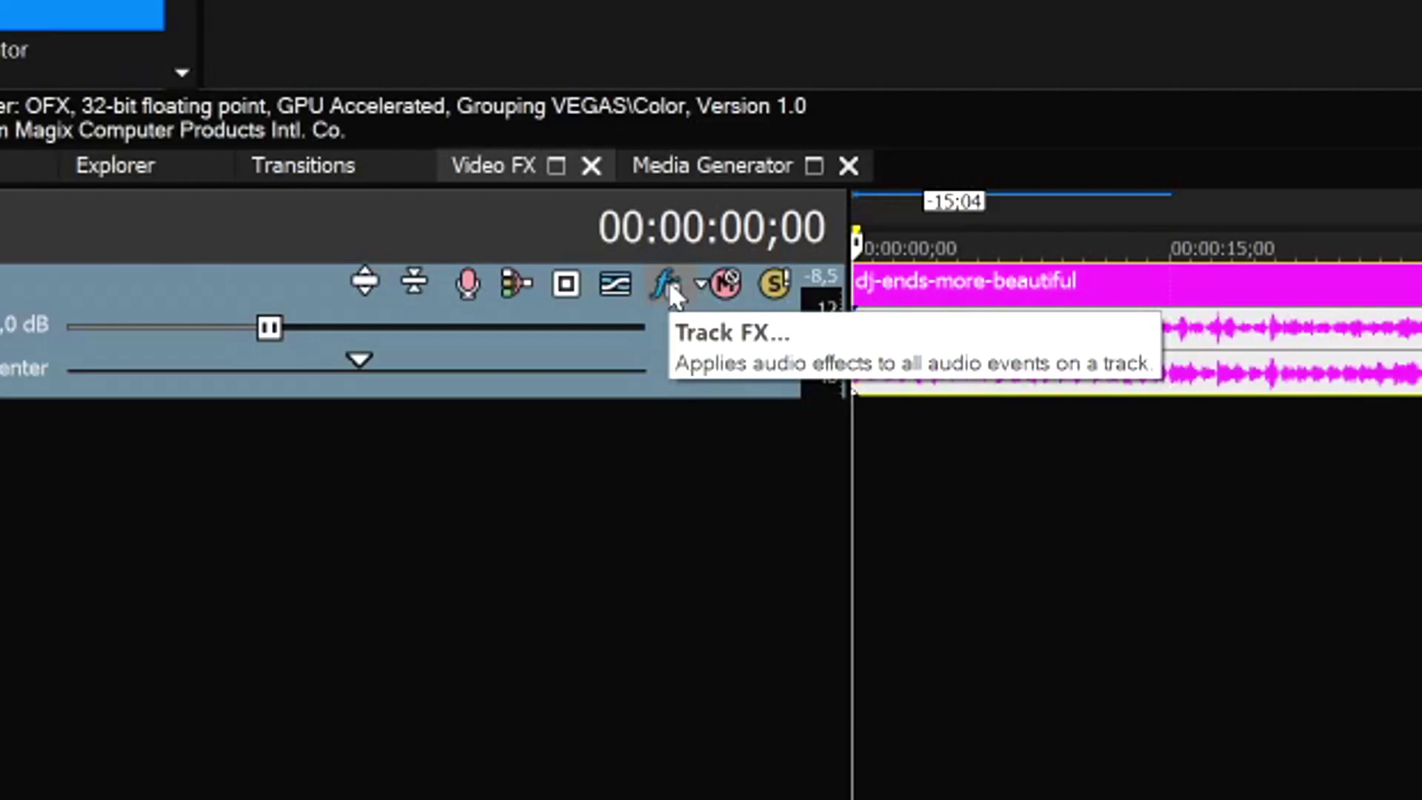
# Step: Open the audio track's effects and disable Track Noise Gate and Track EQ, leaving only Track Compressor enabled
pyautogui.click(666, 284)
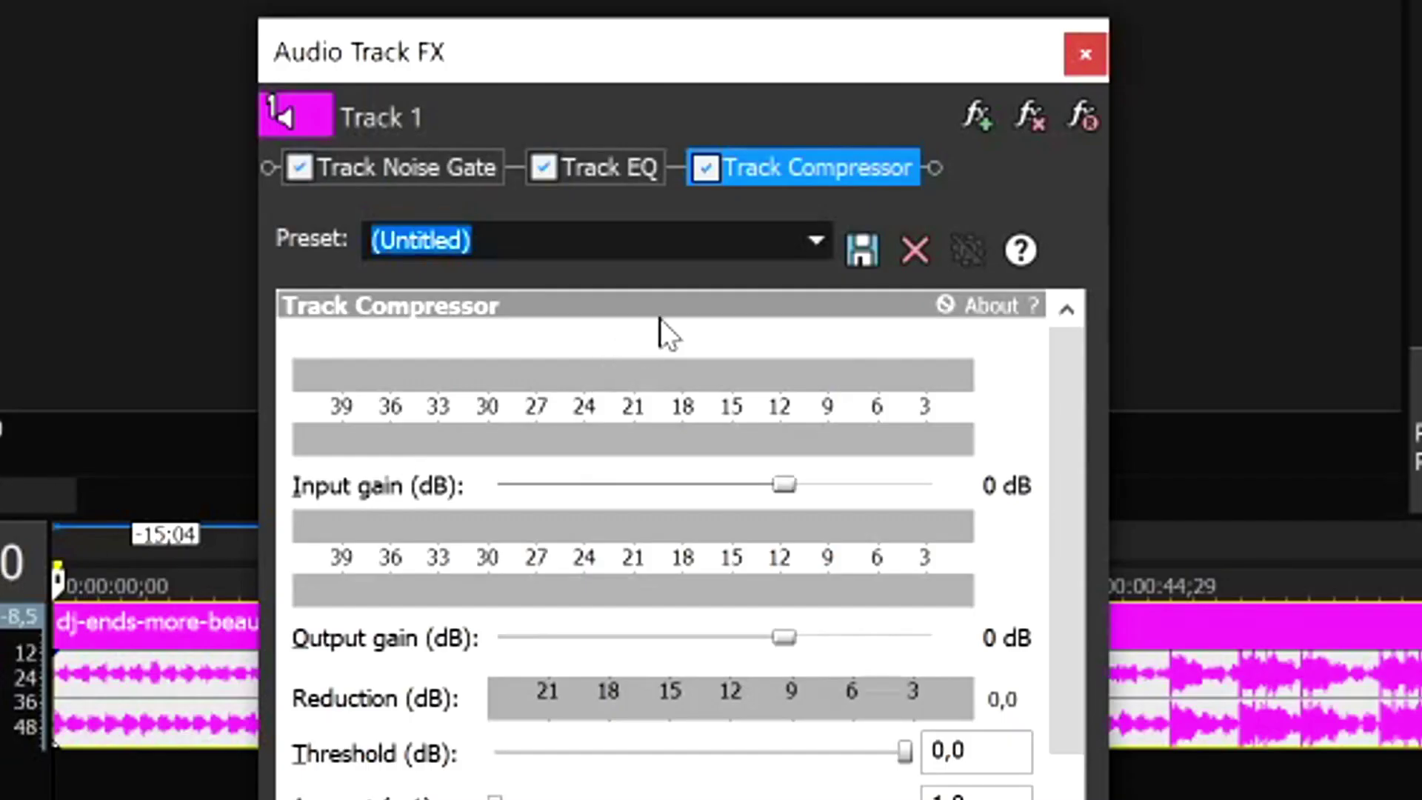
pyautogui.click(715, 181)
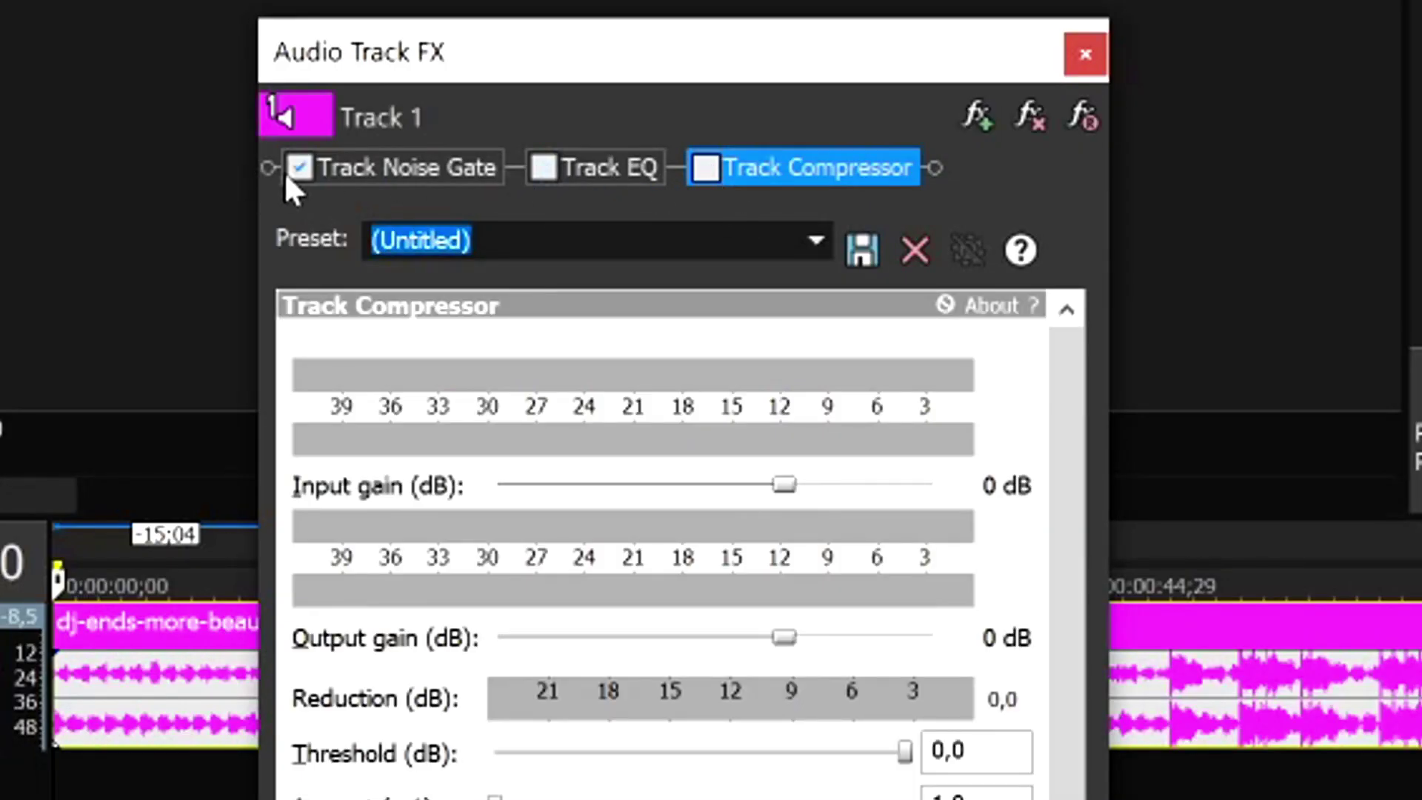
pyautogui.click(708, 167)
# Step: Apply the "10:1 compression starting at -9 dB" compressor preset and play the loud section from about 48 seconds
pyautogui.click(815, 239)
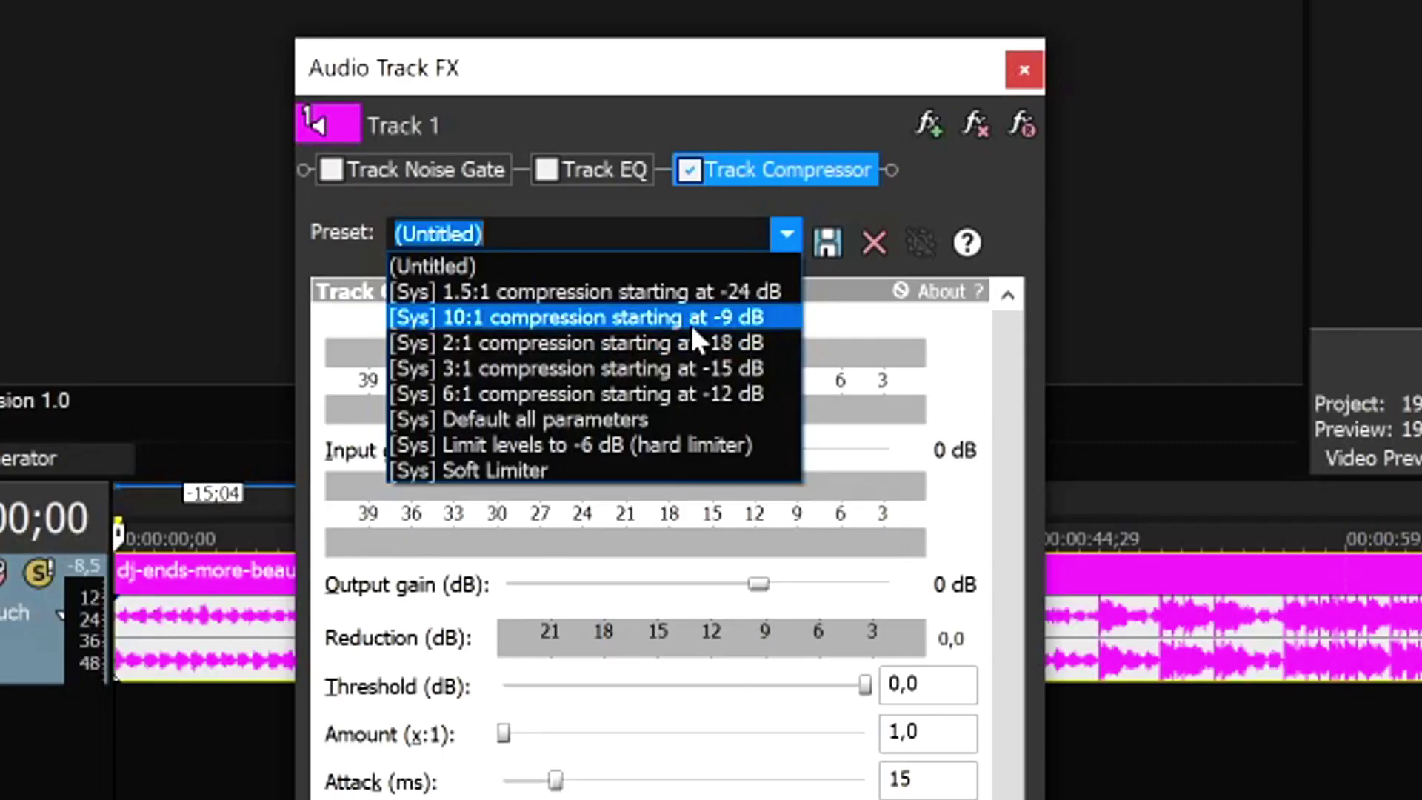
pyautogui.click(524, 352)
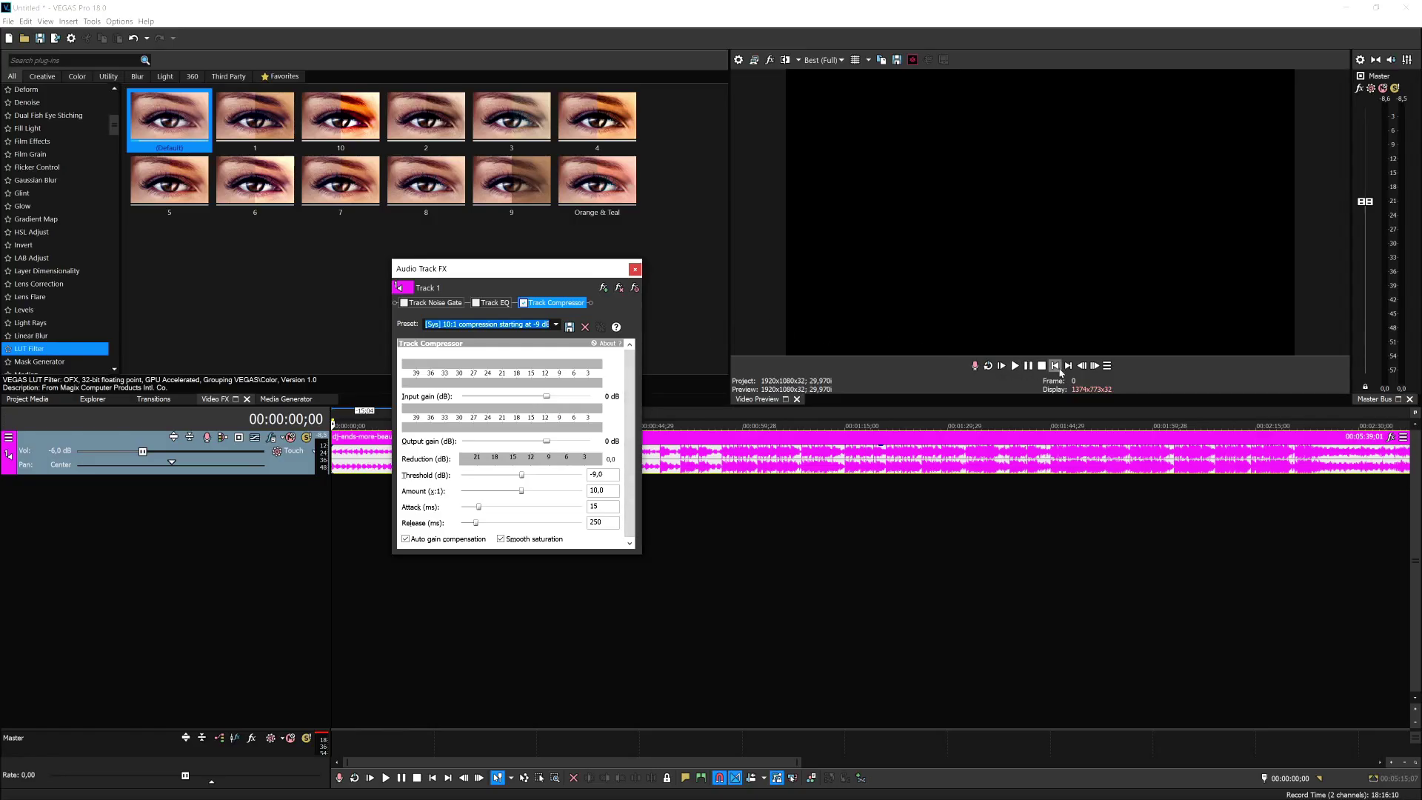
pyautogui.press('space')
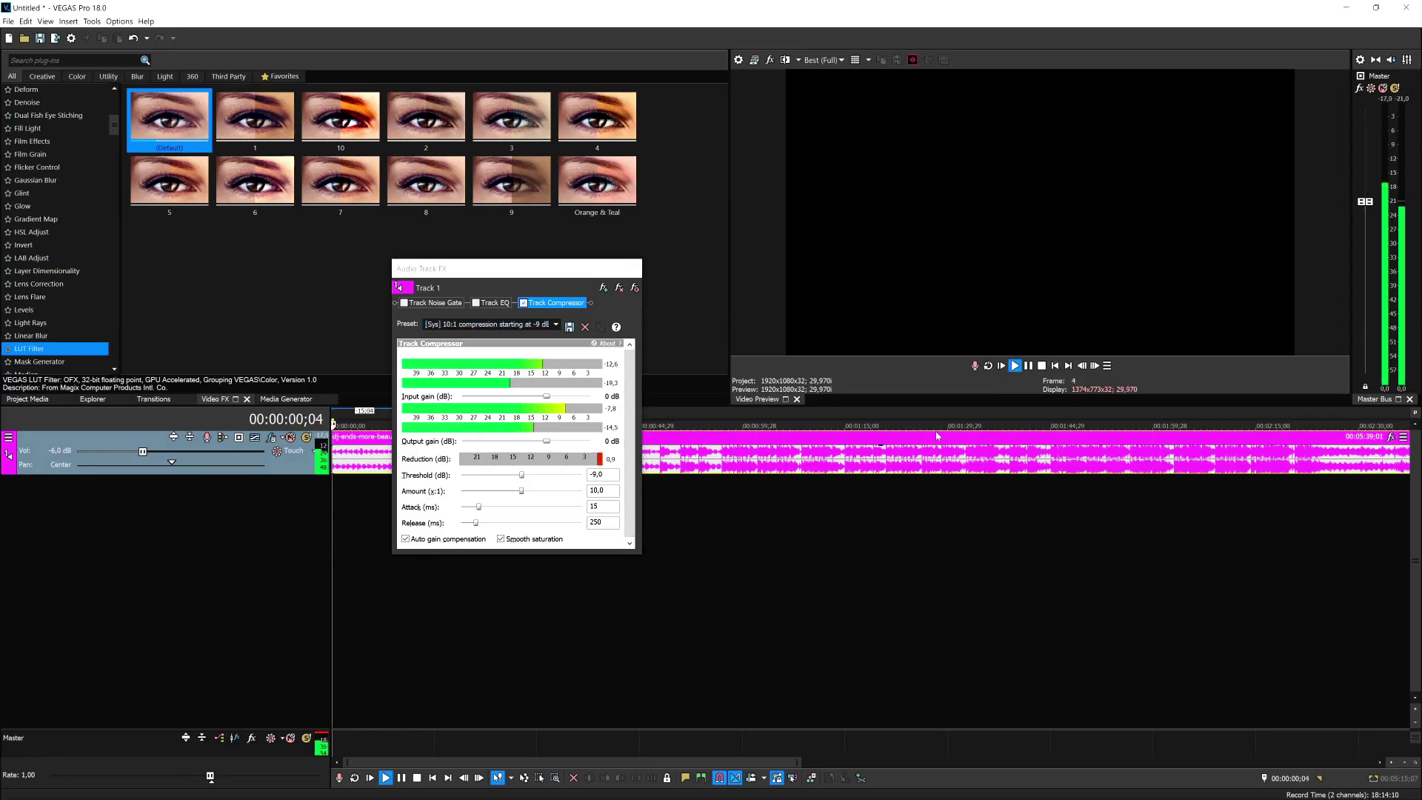
pyautogui.click(665, 416)
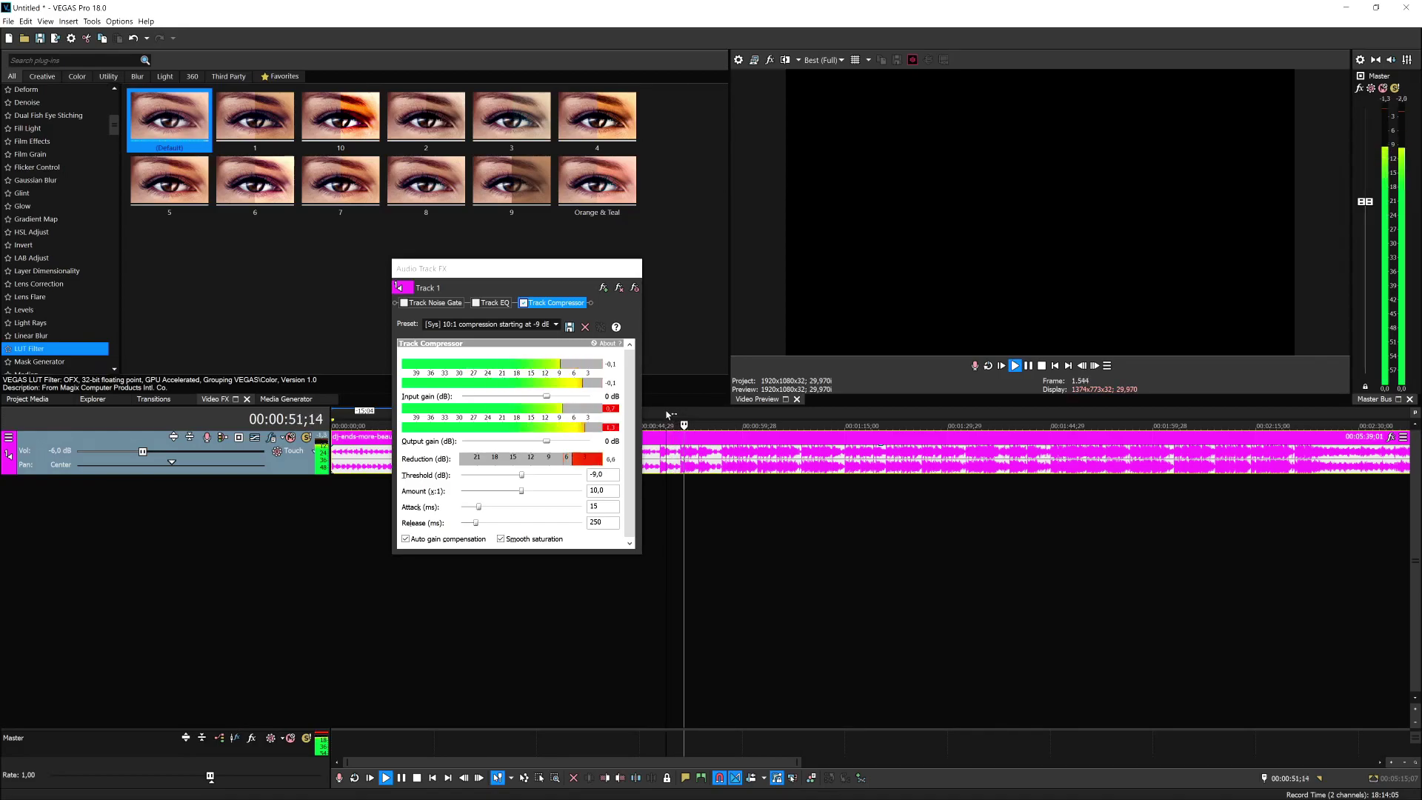
pyautogui.press('space')
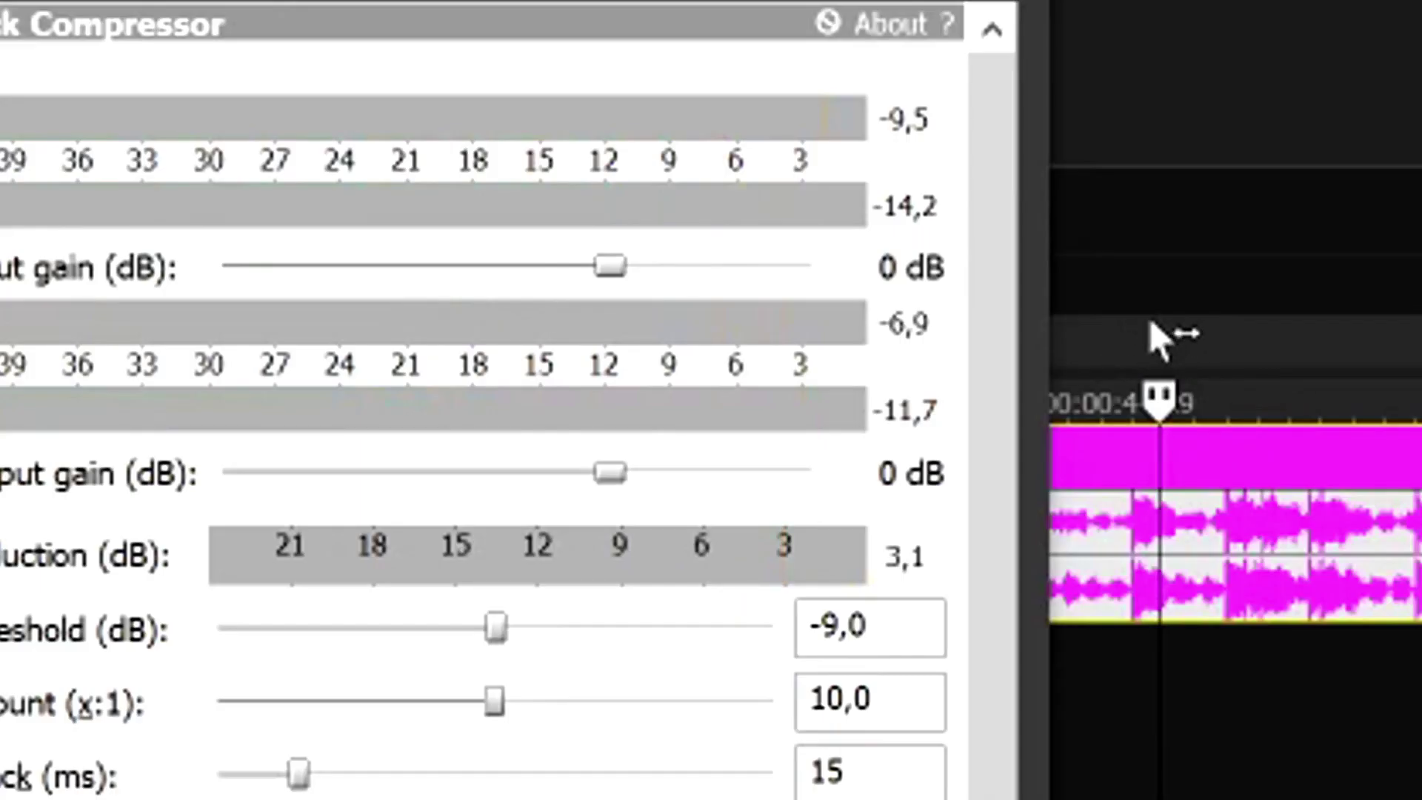
pyautogui.press('space')
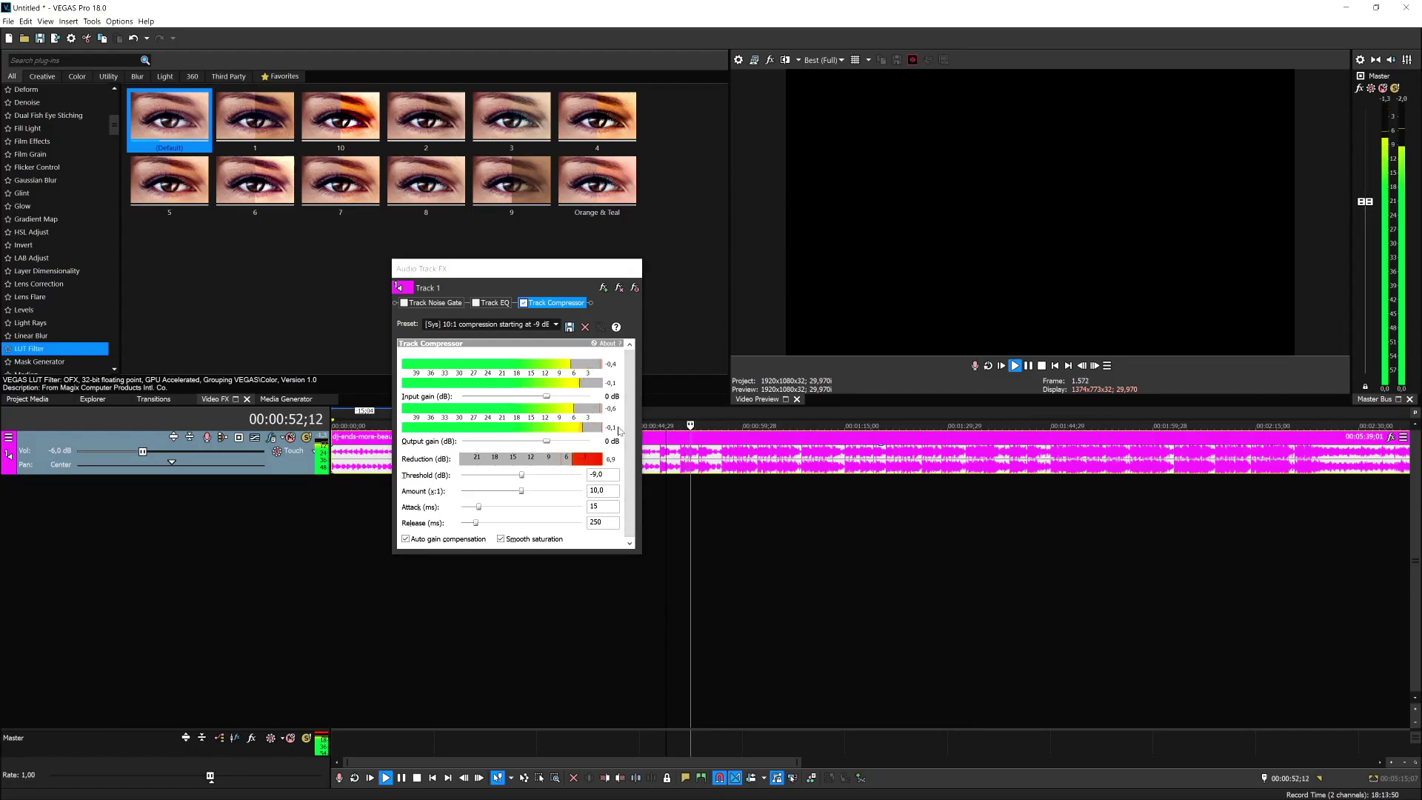
pyautogui.press('space')
# Step: Try the "2:1 compression starting at -18 dB" compressor preset and play the loud section to check its levels
pyautogui.click(555, 325)
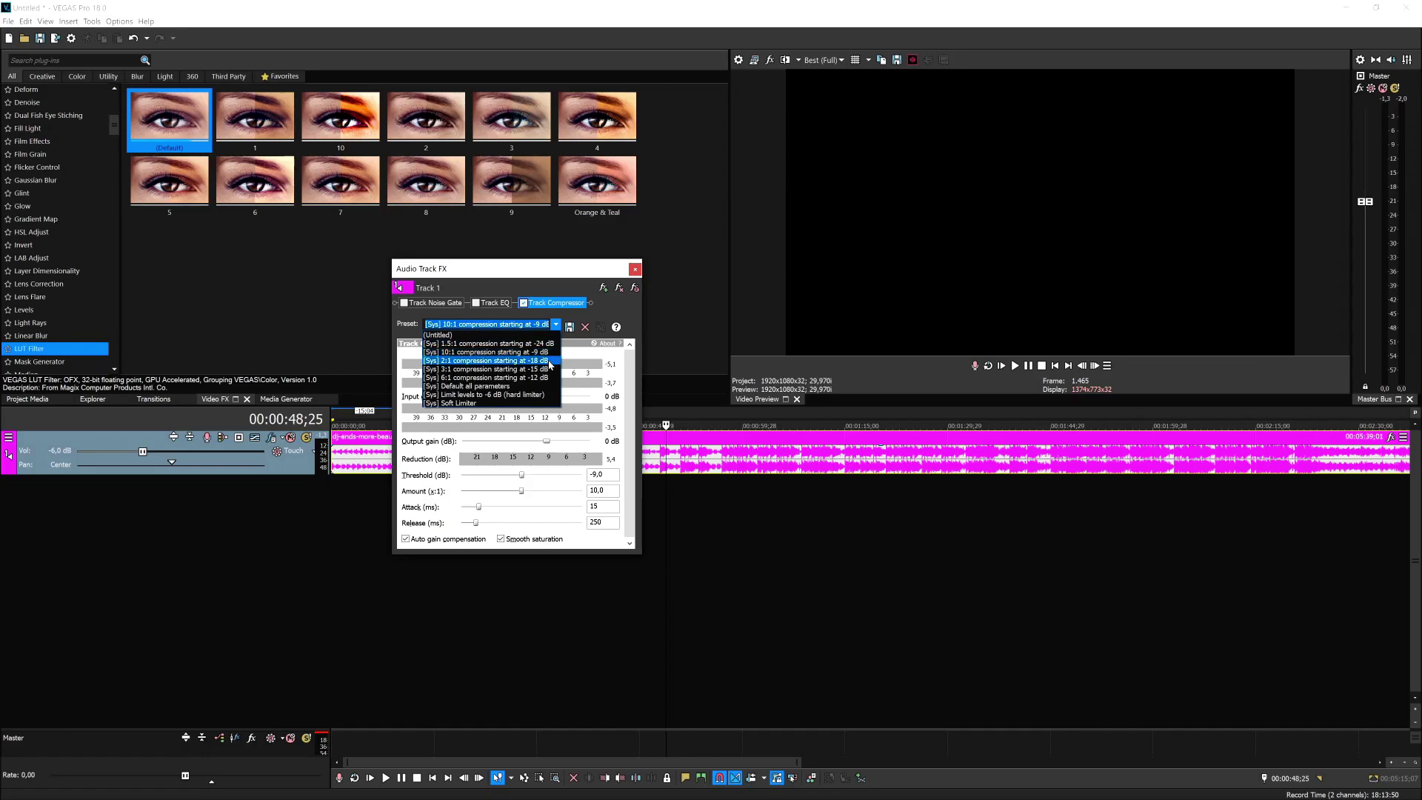
pyautogui.click(531, 362)
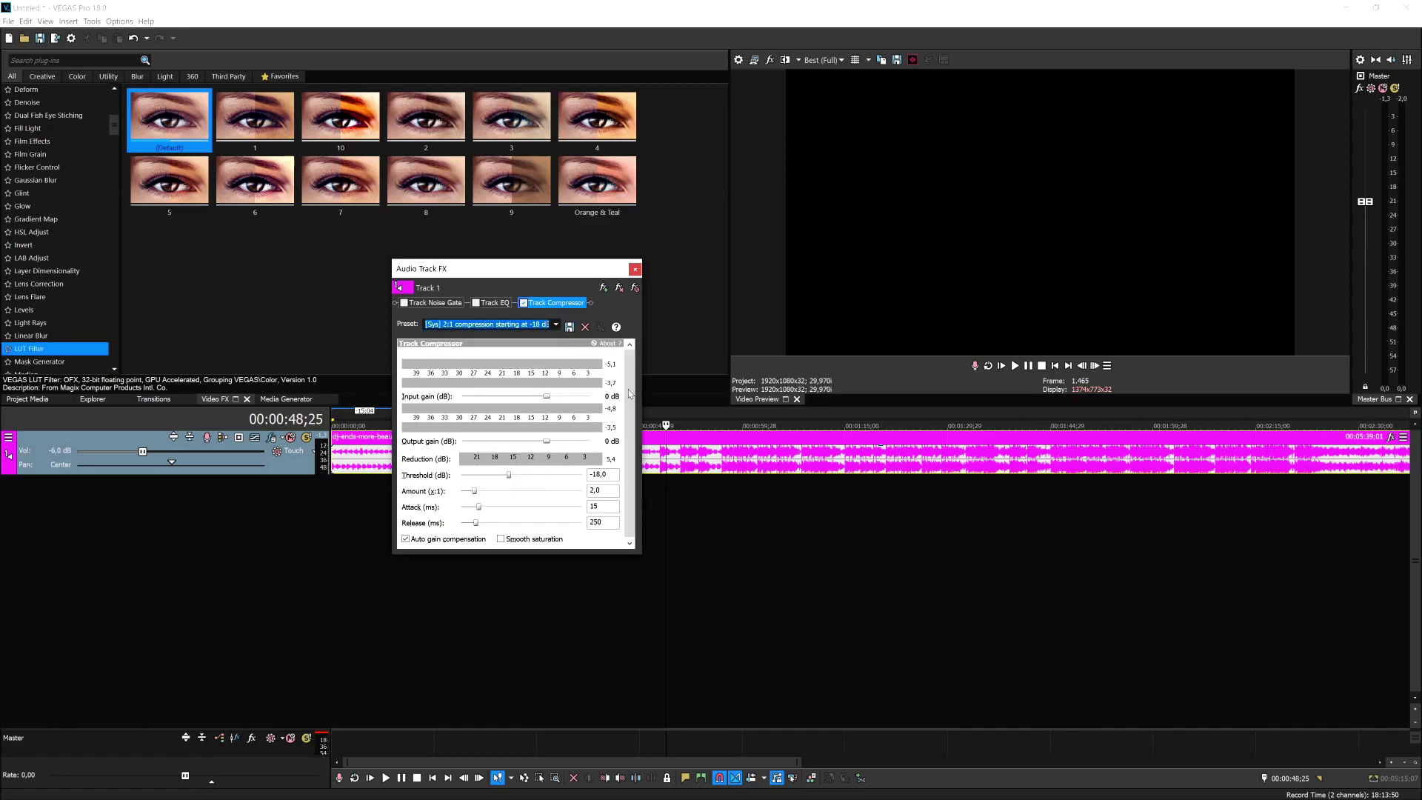
pyautogui.press('space')
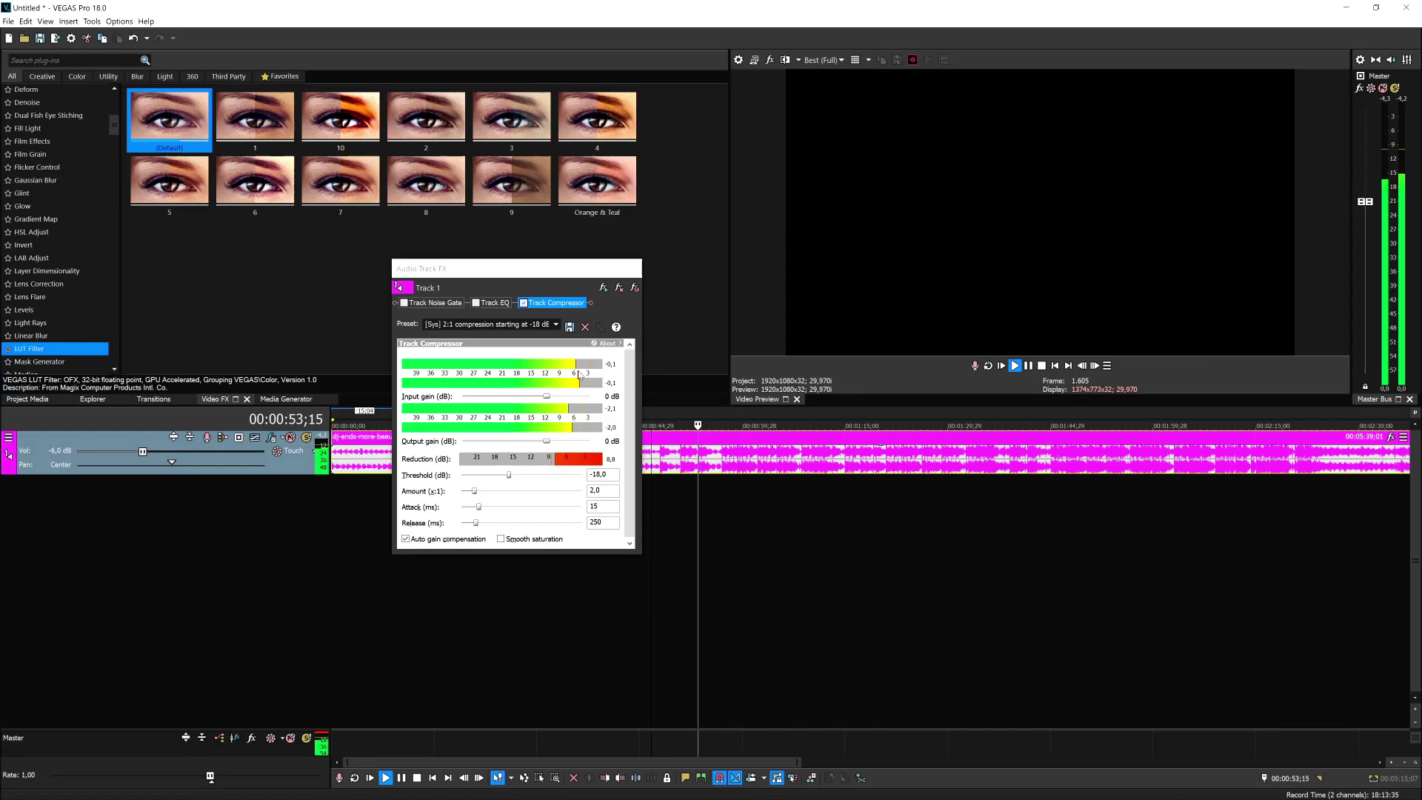
pyautogui.press('space')
# Step: Try the "3:1 compression starting at -15 dB" compressor preset and play the loud section to check its levels
pyautogui.click(557, 326)
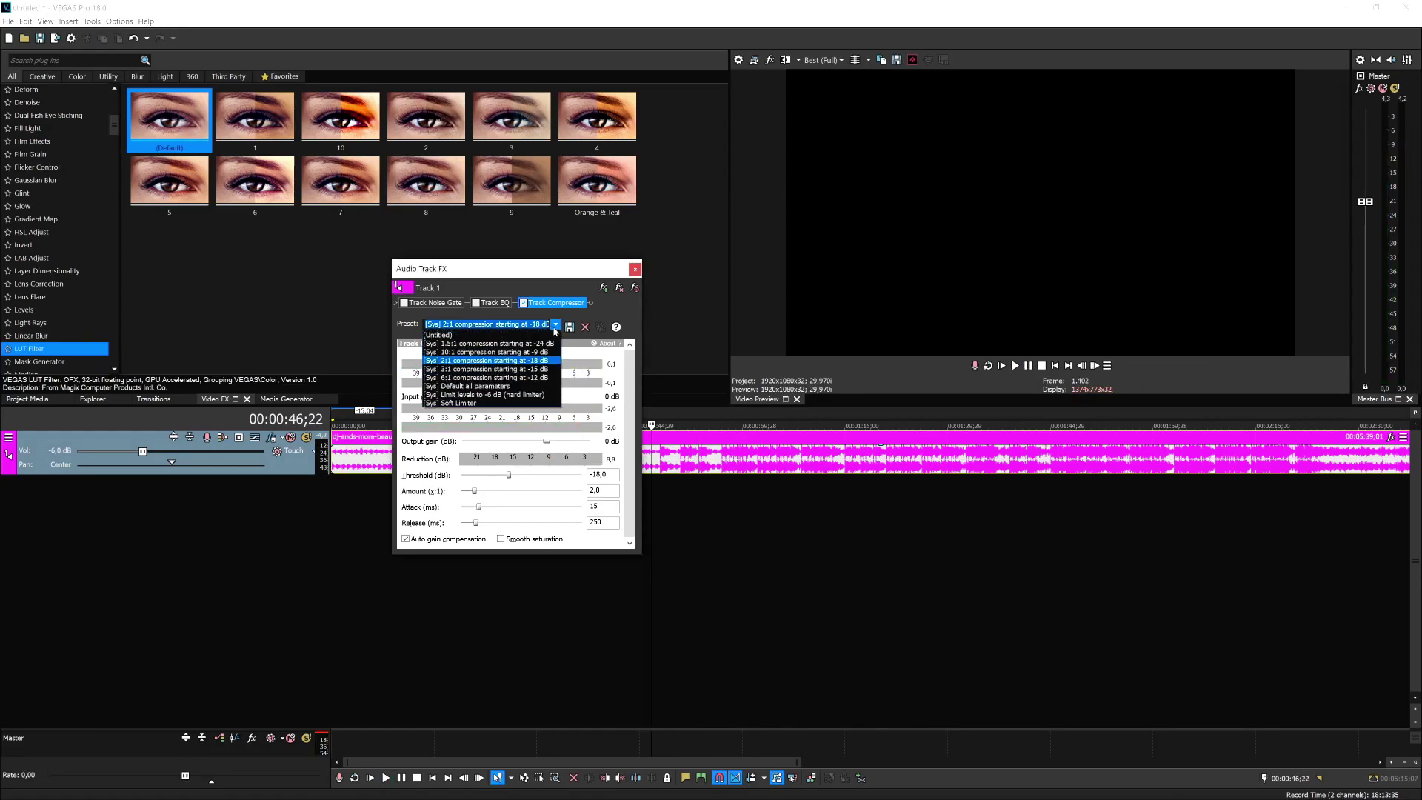
pyautogui.click(545, 368)
pyautogui.press('space')
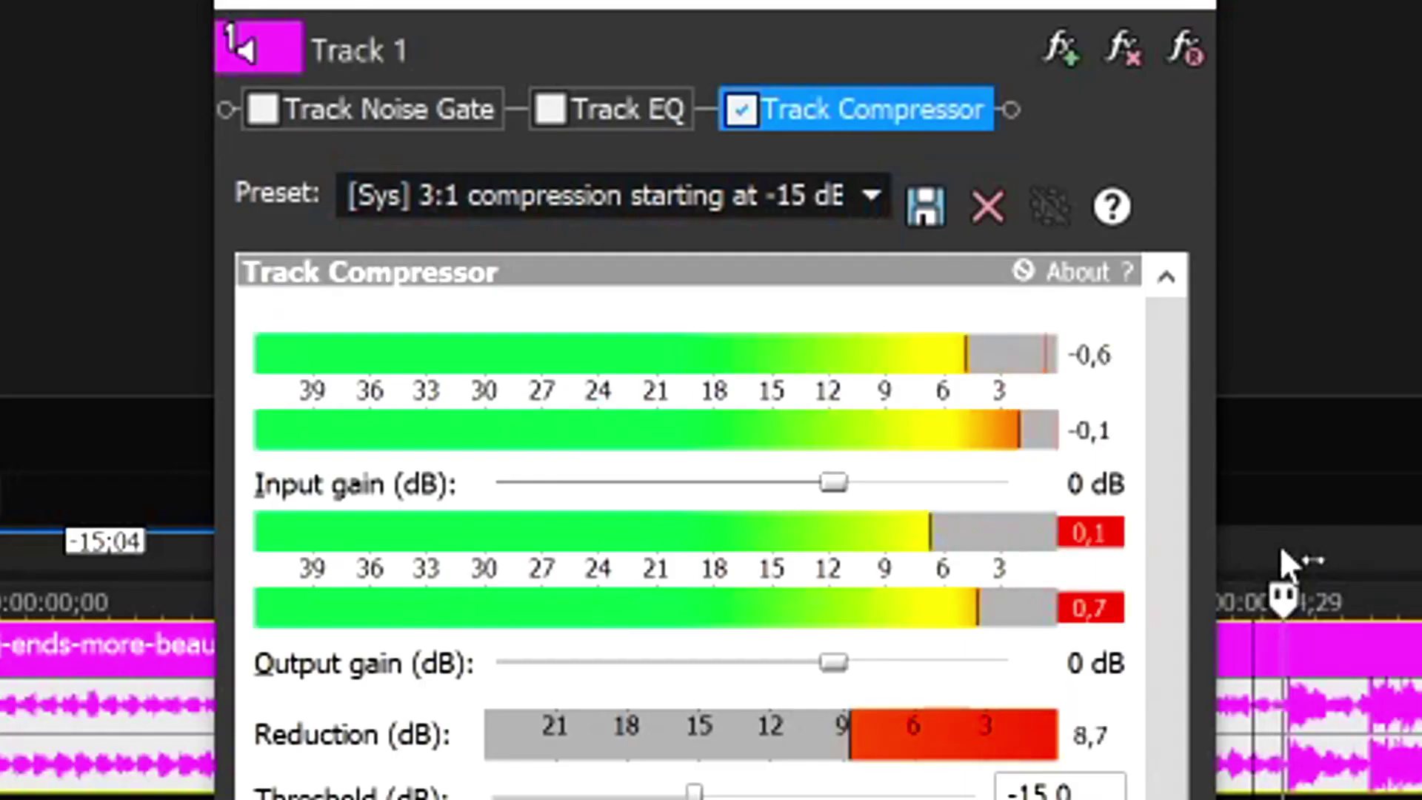
pyautogui.press('space')
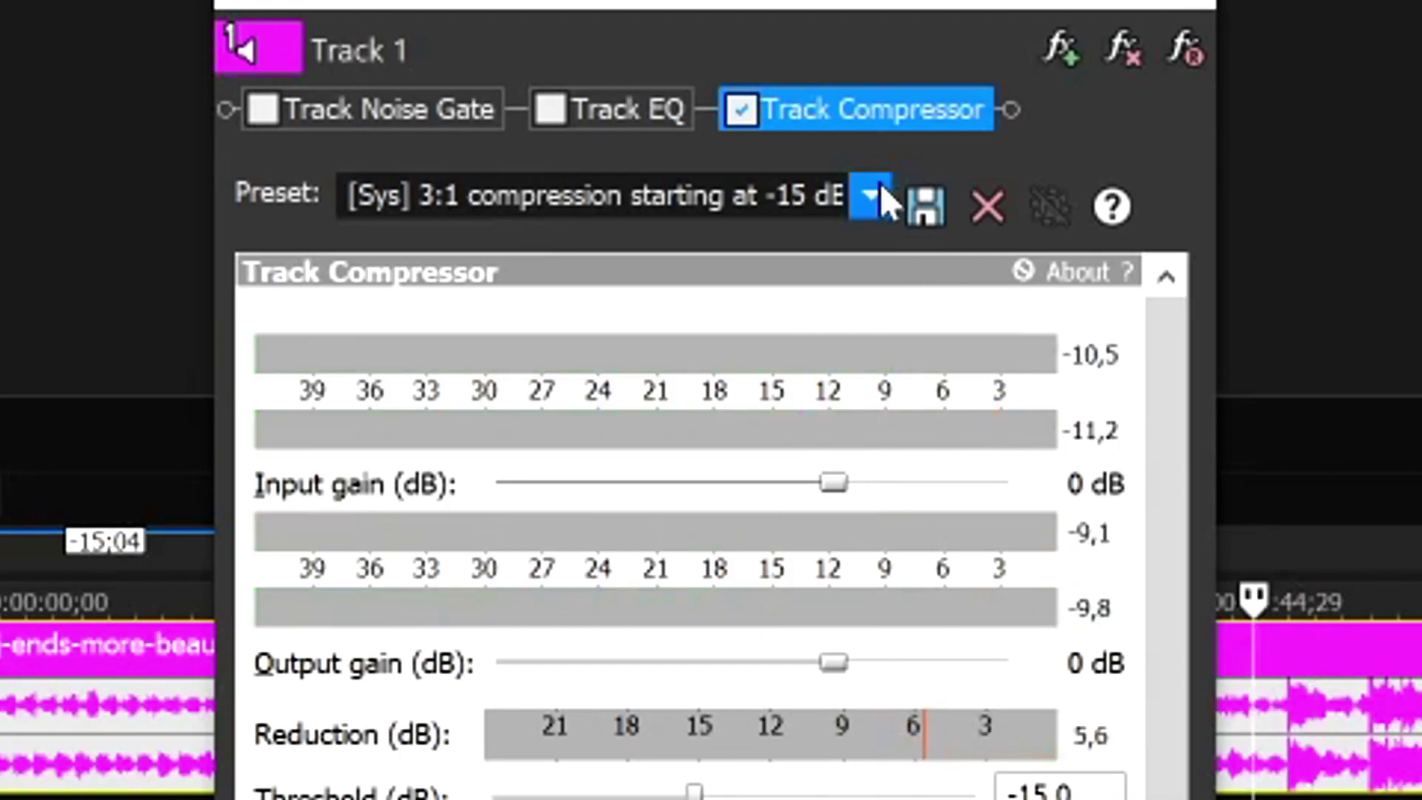
# Step: Apply the "Limit levels to -6 dB (hard limiter)" compressor preset and start playing the song
pyautogui.click(880, 189)
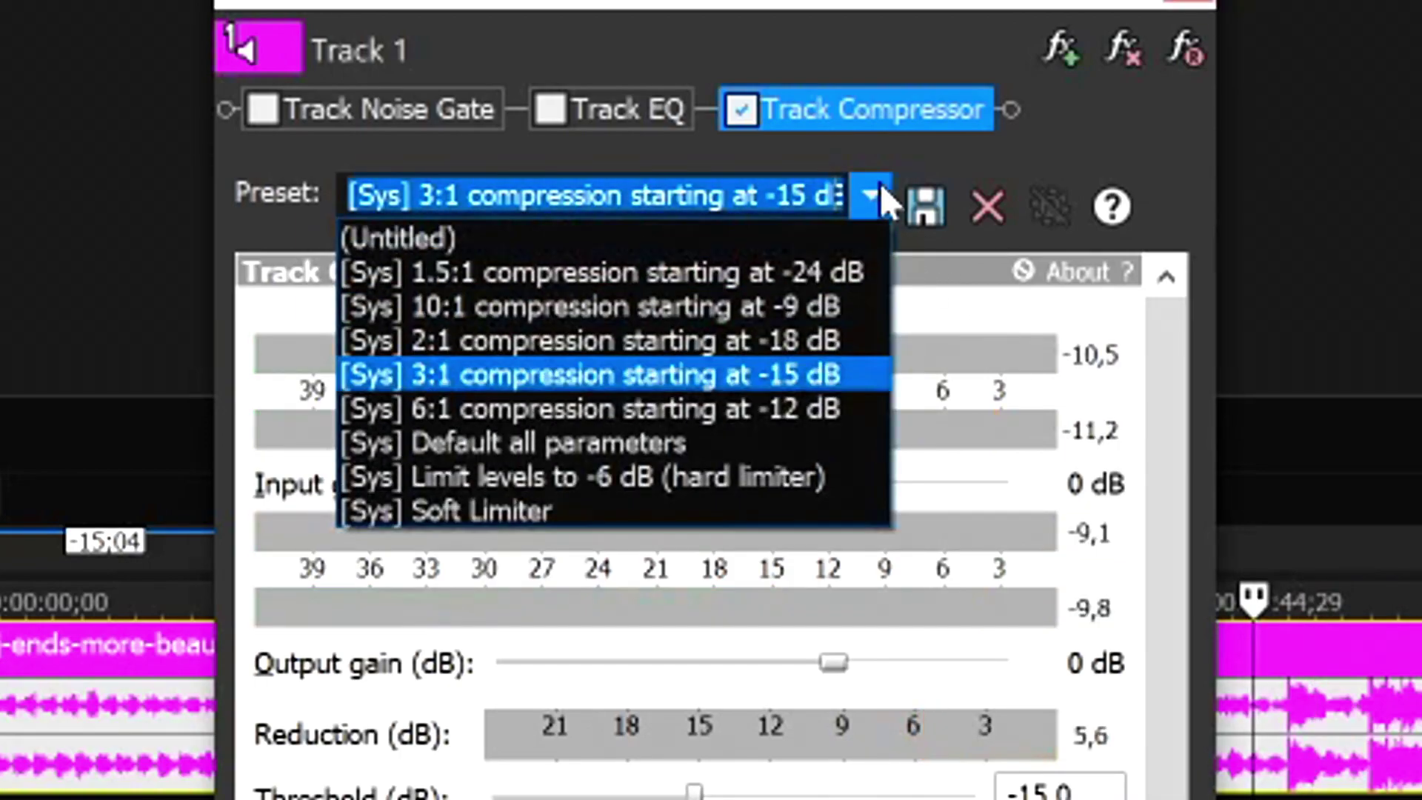
pyautogui.click(798, 284)
pyautogui.press('space')
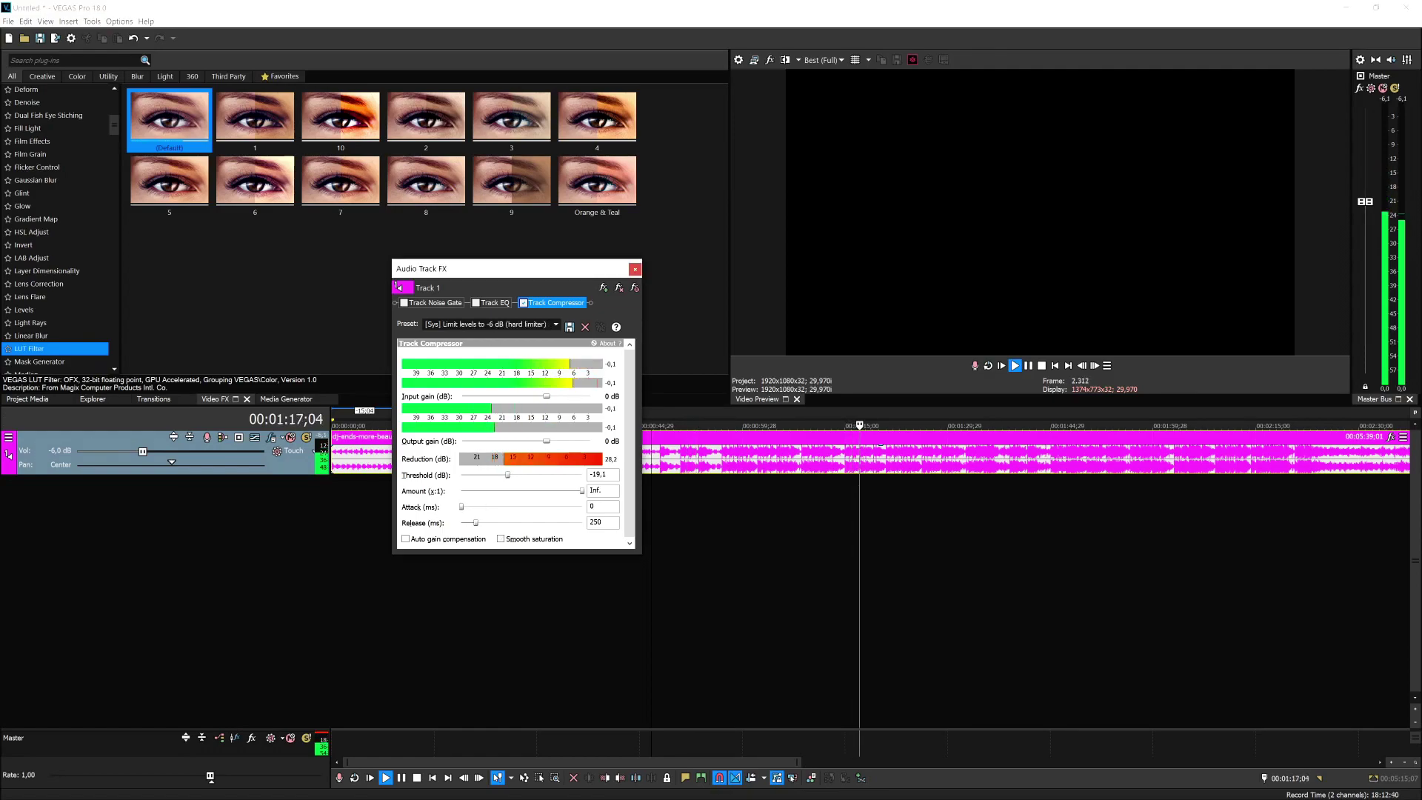
# Step: Set the compressor's threshold to -9,0 dB and play the song from about 52 seconds to check the levels
pyautogui.moveTo(508, 475); pyautogui.dragTo(500, 475)
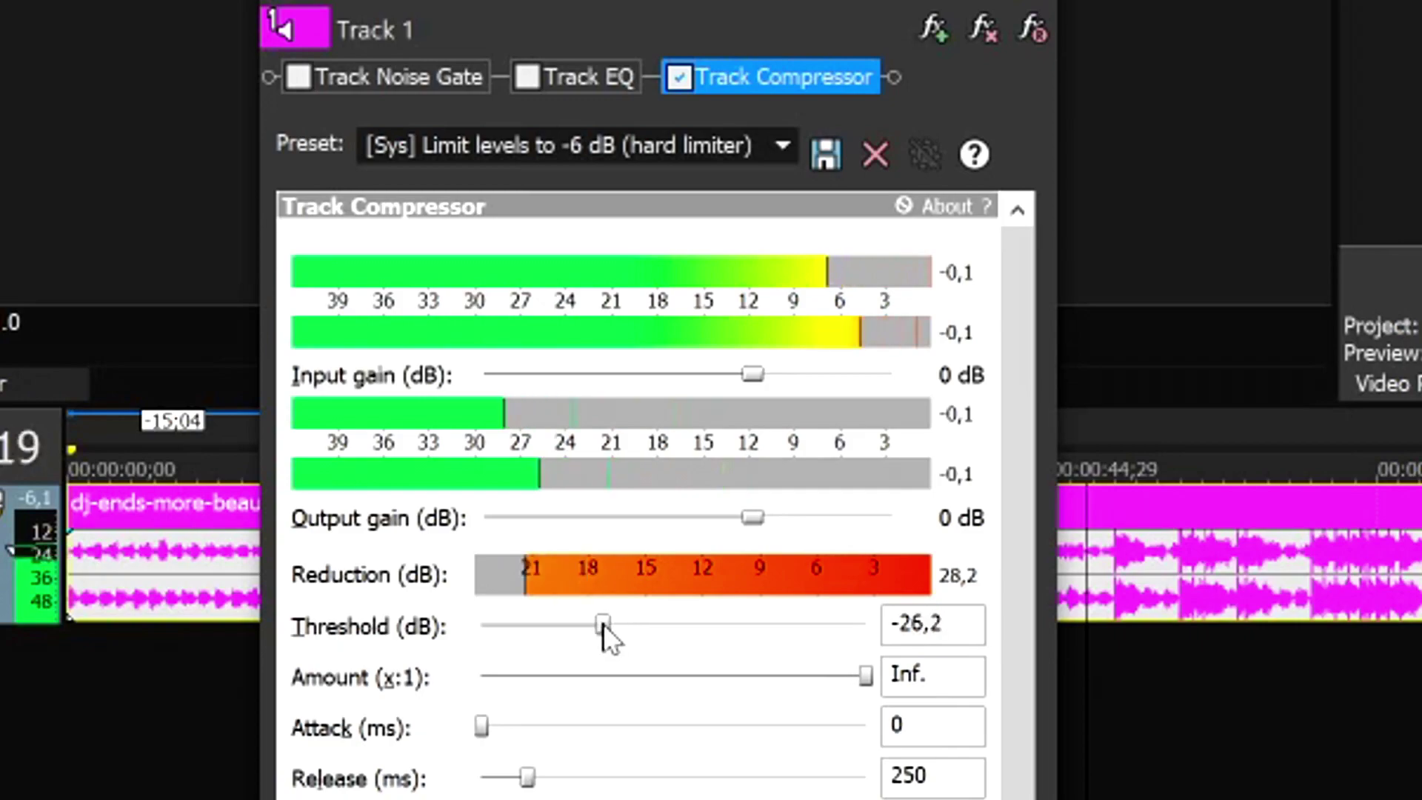
pyautogui.moveTo(603, 626); pyautogui.dragTo(676, 628)
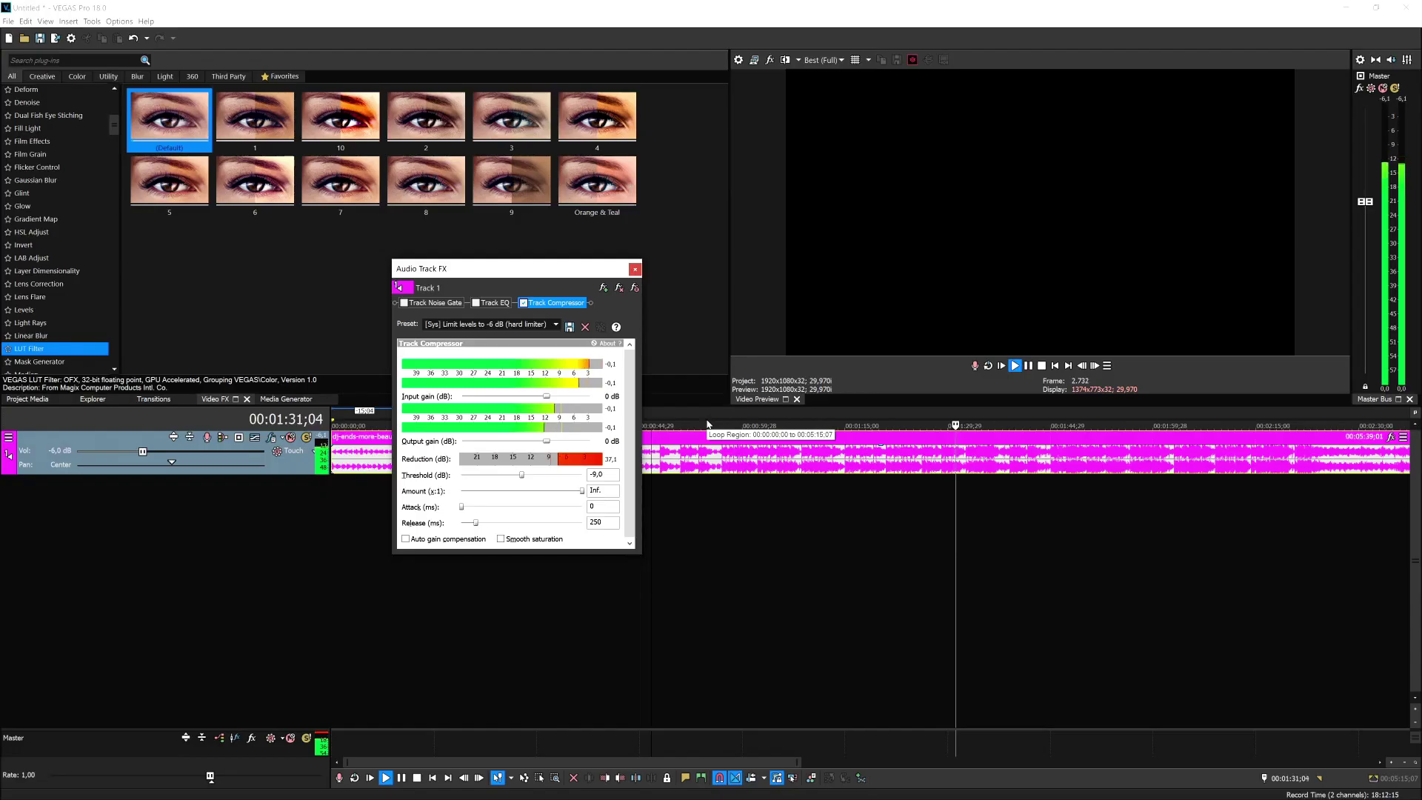
pyautogui.click(693, 417)
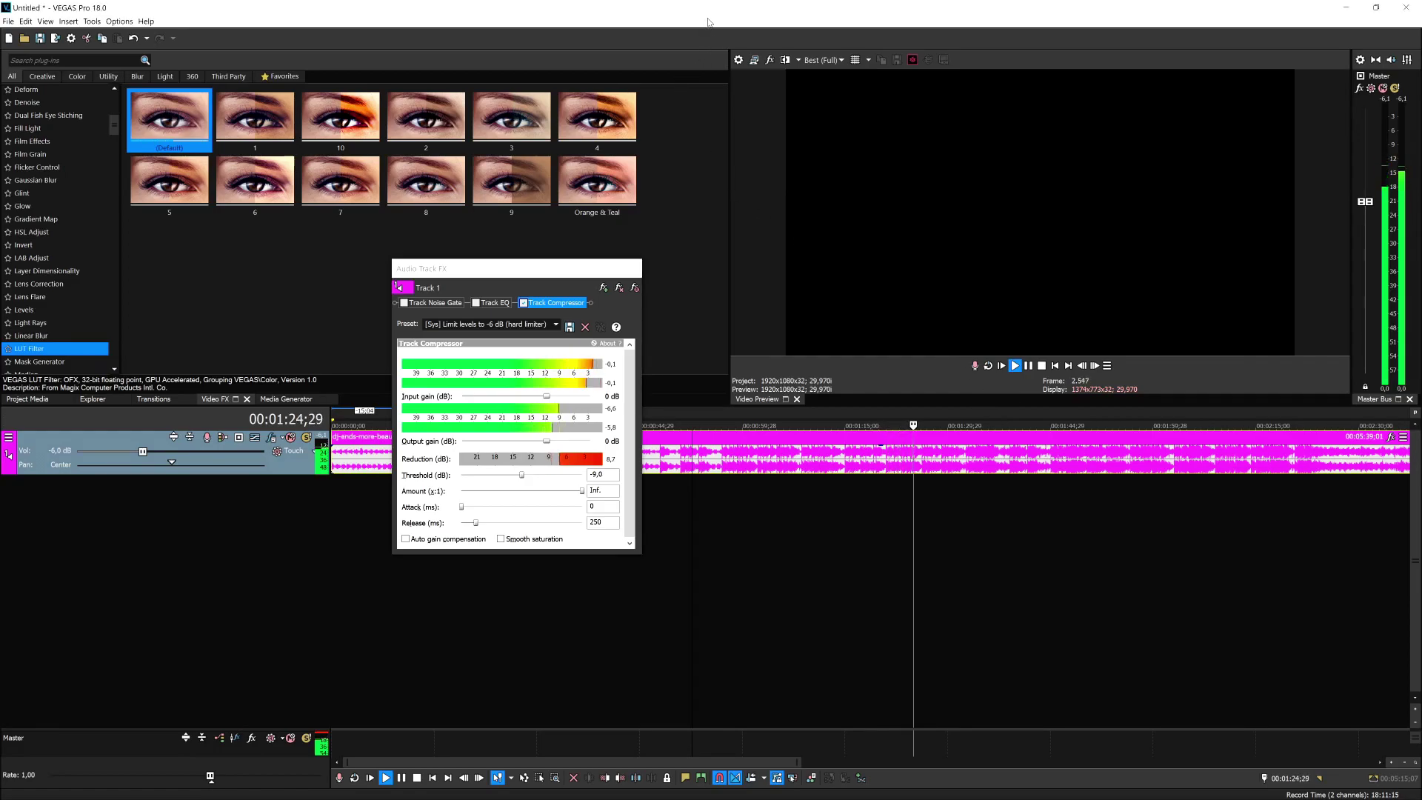
pyautogui.press('space')
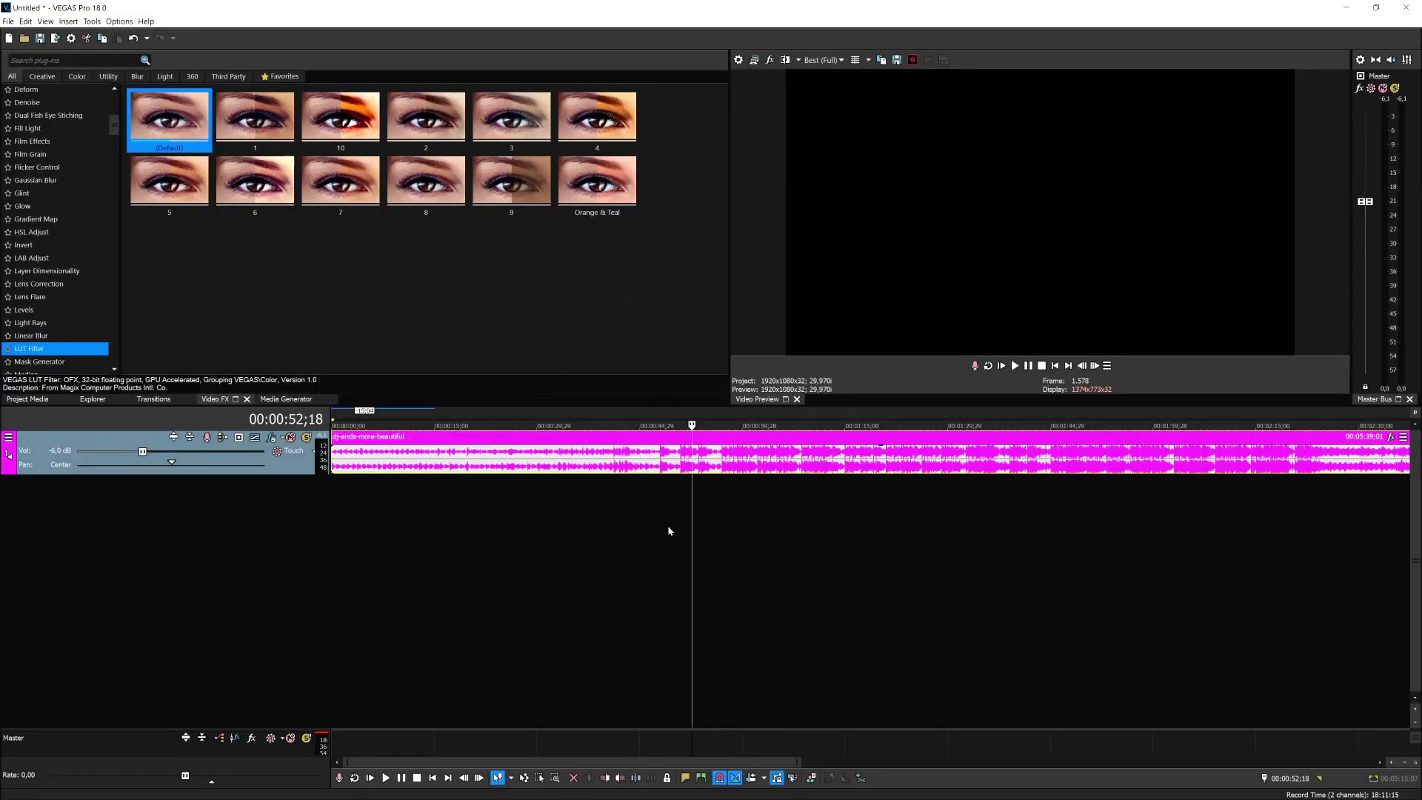
# Step: Duplicate the song onto a new audio track below, then pan the original track 100 % left and the copy 100 % right
pyautogui.scroll(-3, 623, 487)
pyautogui.click(453, 453)
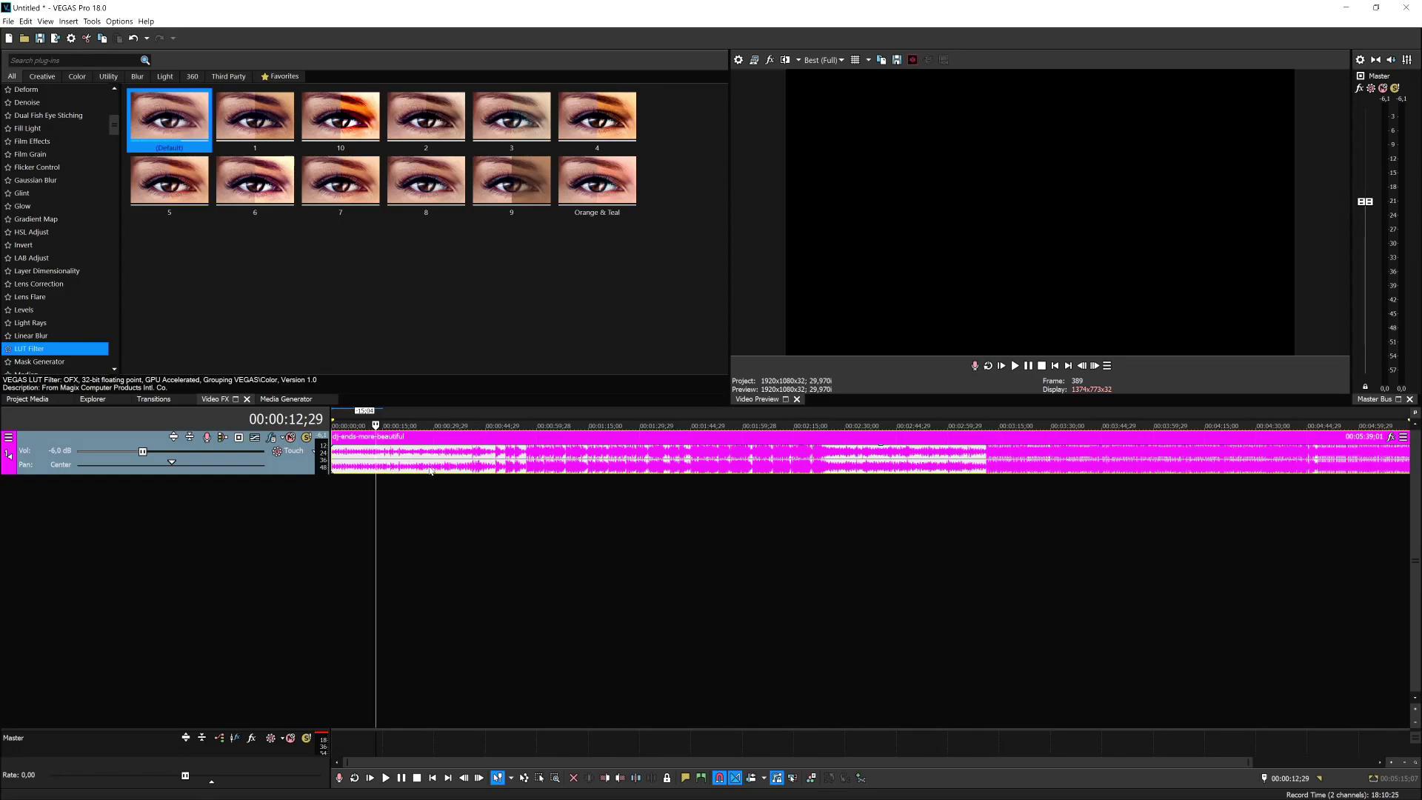
pyautogui.moveTo(430, 470); pyautogui.dragTo(402, 506)
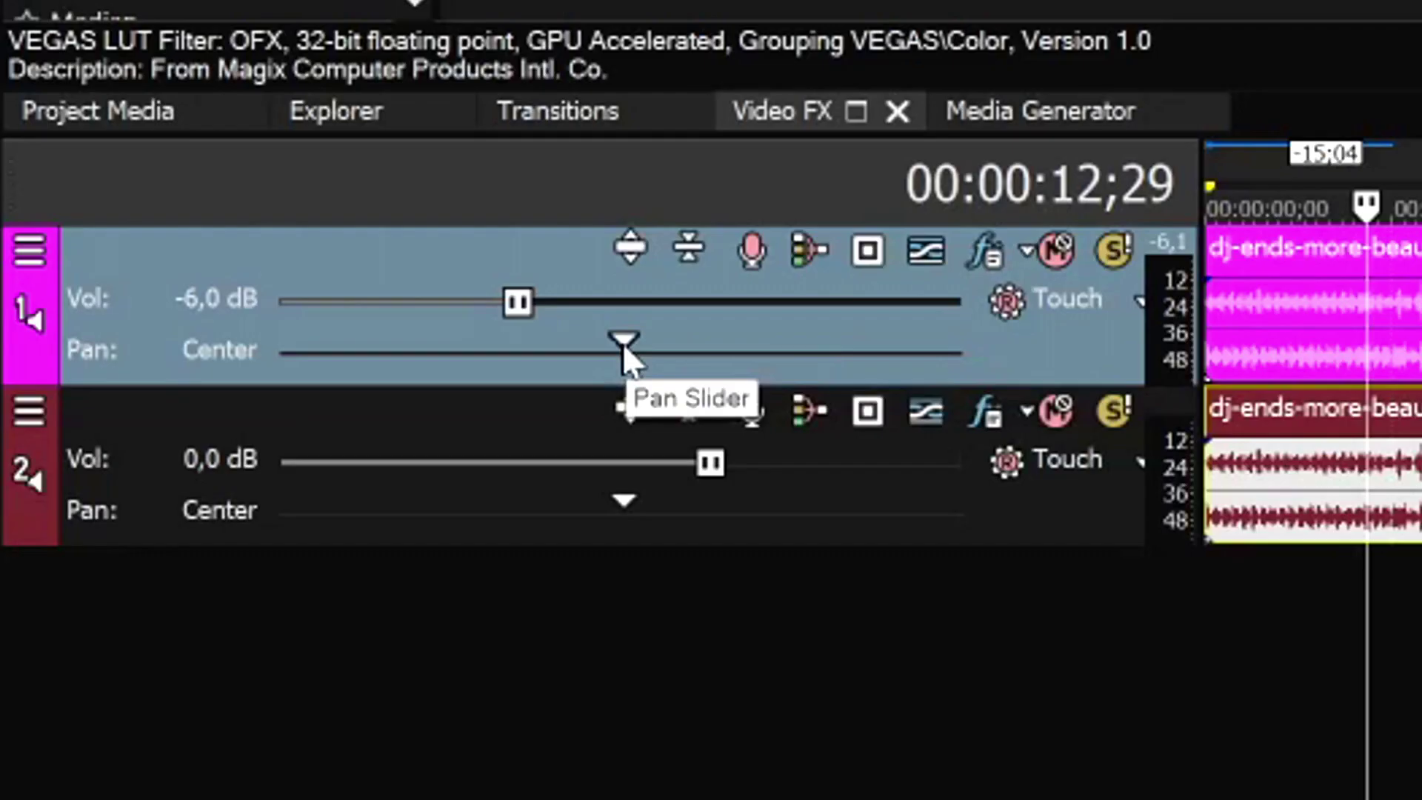
pyautogui.moveTo(623, 348); pyautogui.dragTo(2, 374)
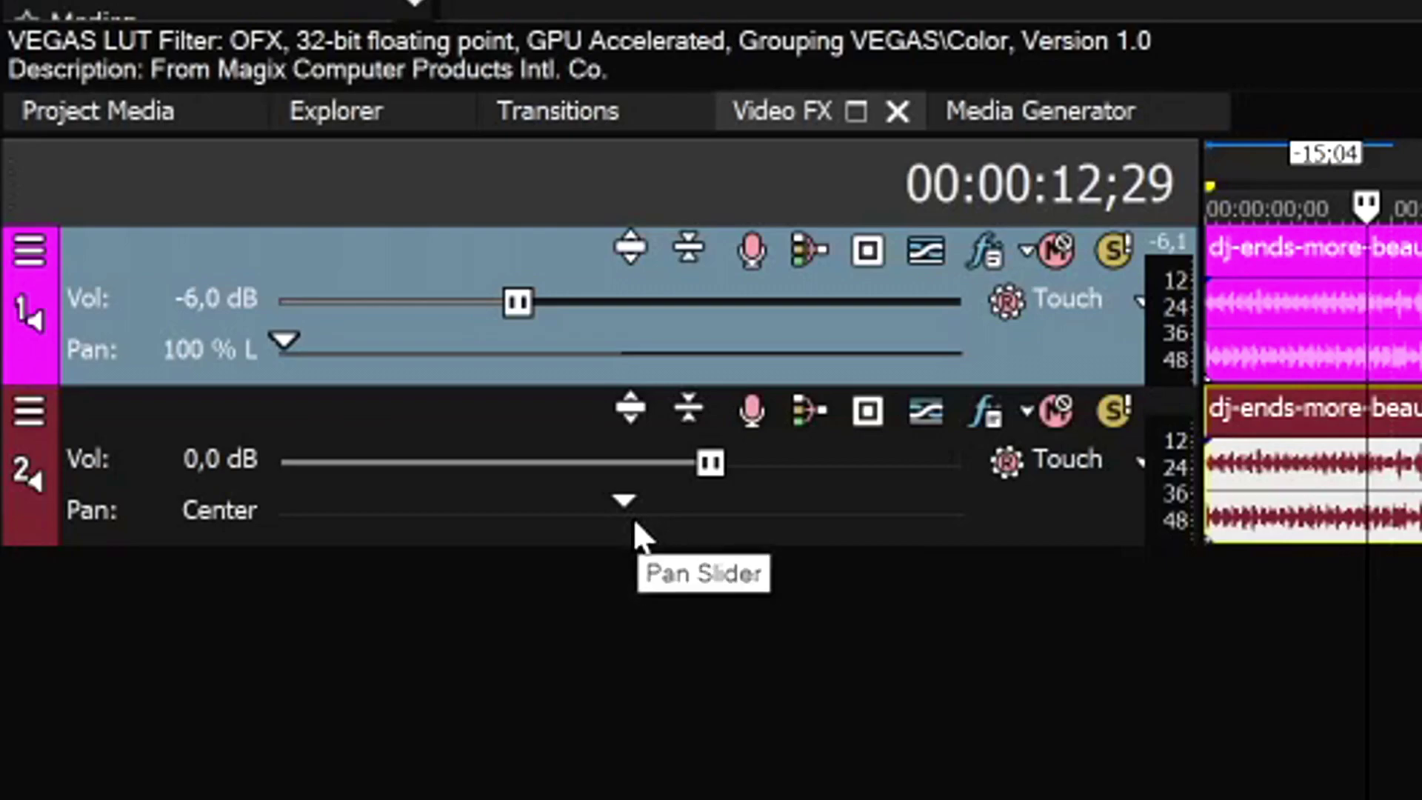
pyautogui.moveTo(625, 511); pyautogui.dragTo(1300, 539)
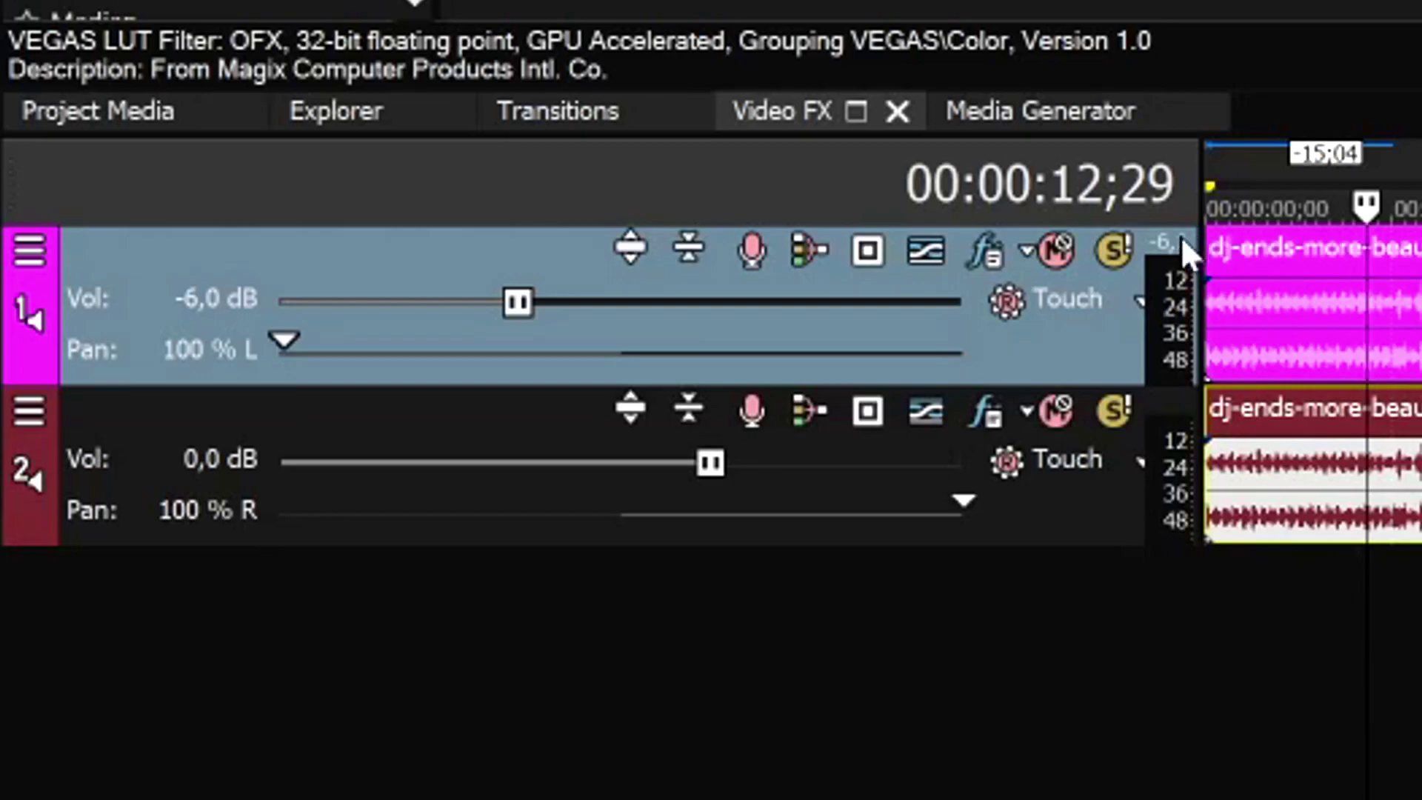
# Step: Solo the left-panned track and the right-panned track in turn, switching each solo off again
pyautogui.click(1123, 252)
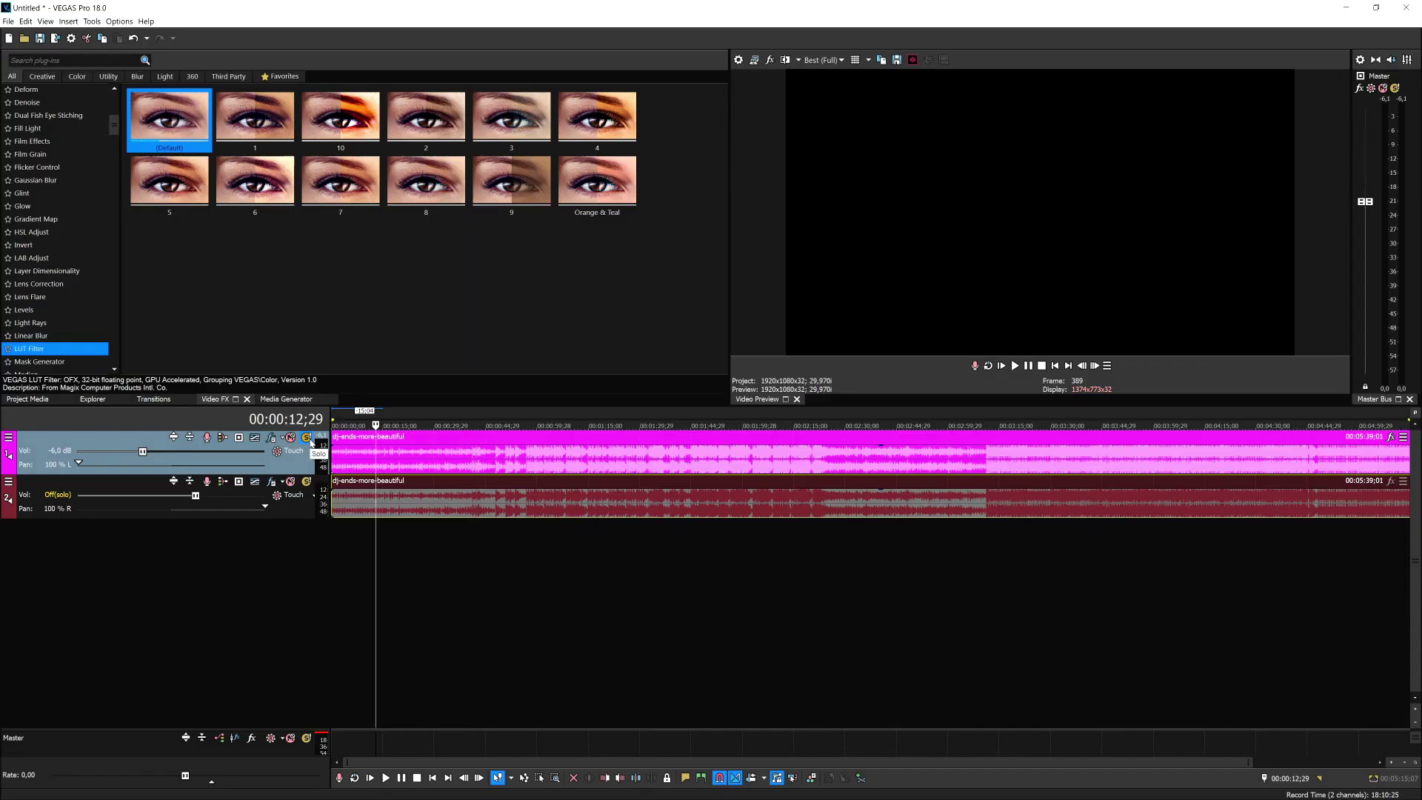
pyautogui.click(308, 438)
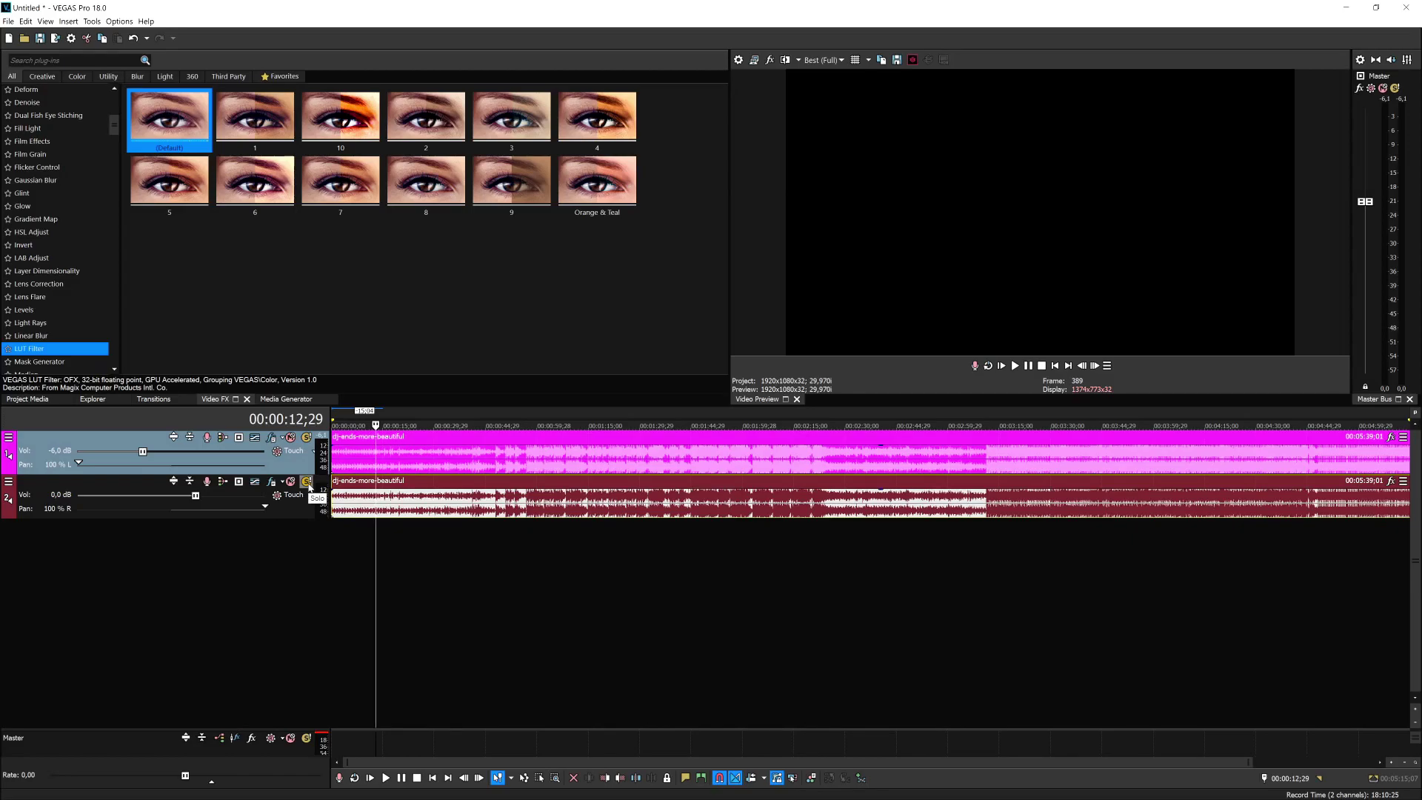
pyautogui.click(309, 485)
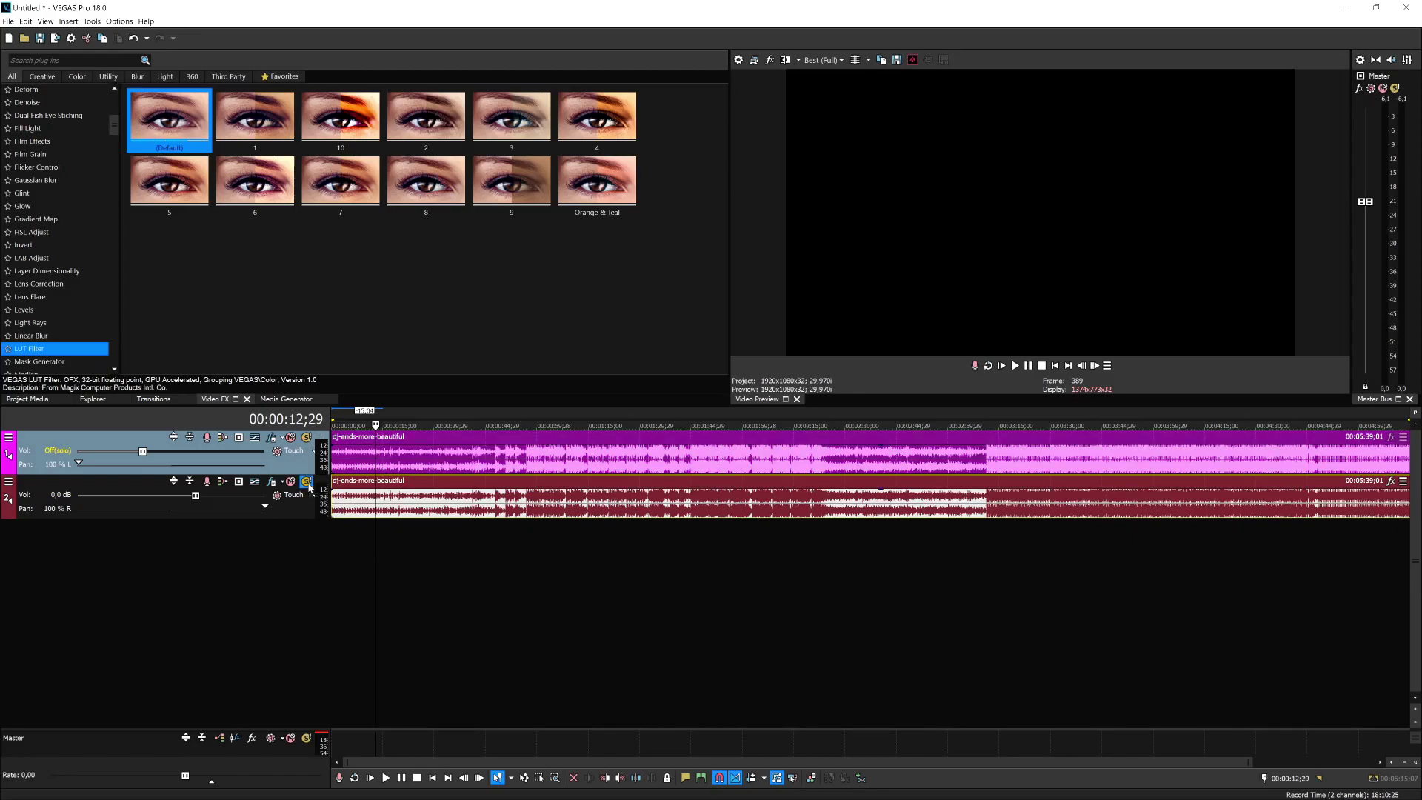
pyautogui.click(309, 486)
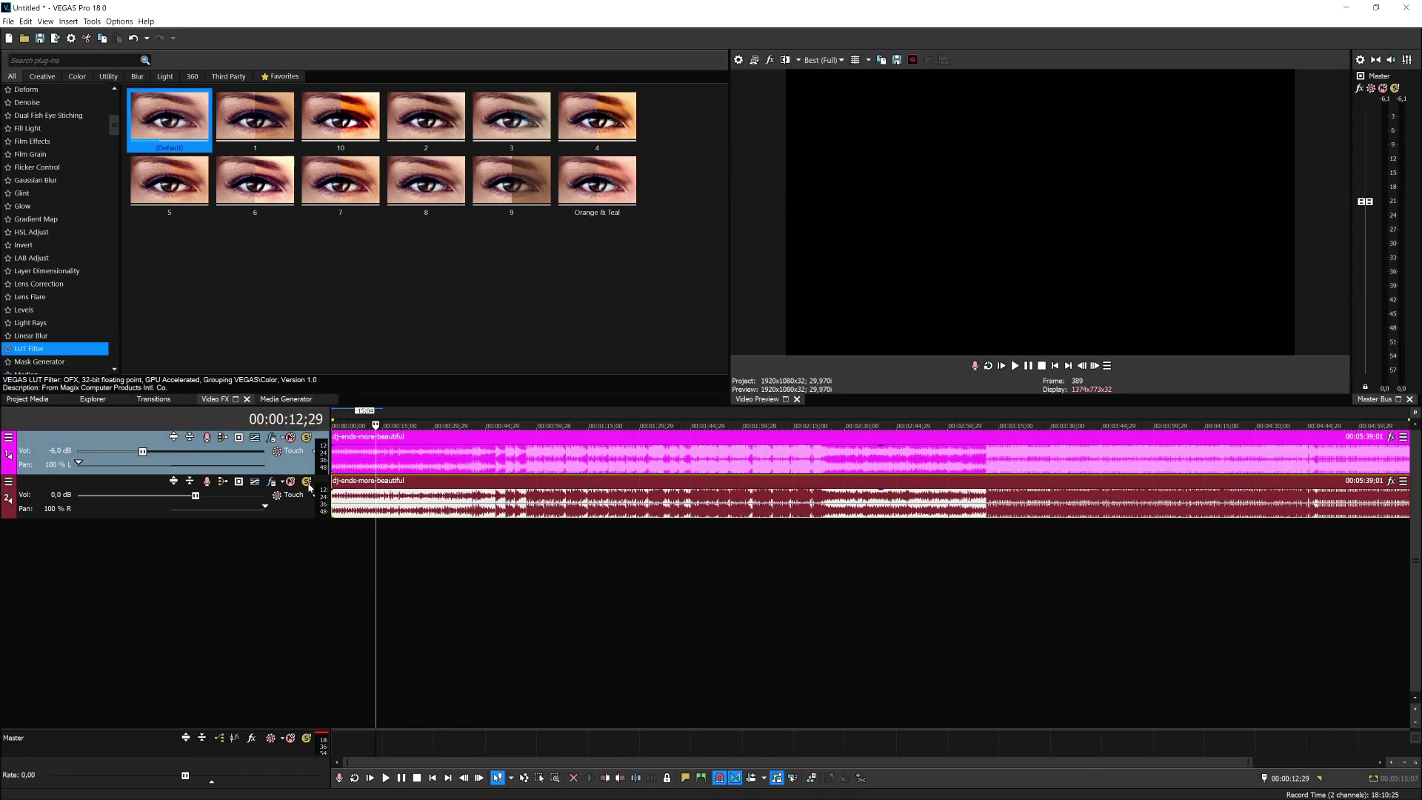
# Step: Duplicate the right-panned audio track and set the copy's pan to Center
pyautogui.scroll(-3, 397, 497)
pyautogui.rightClick(381, 501)
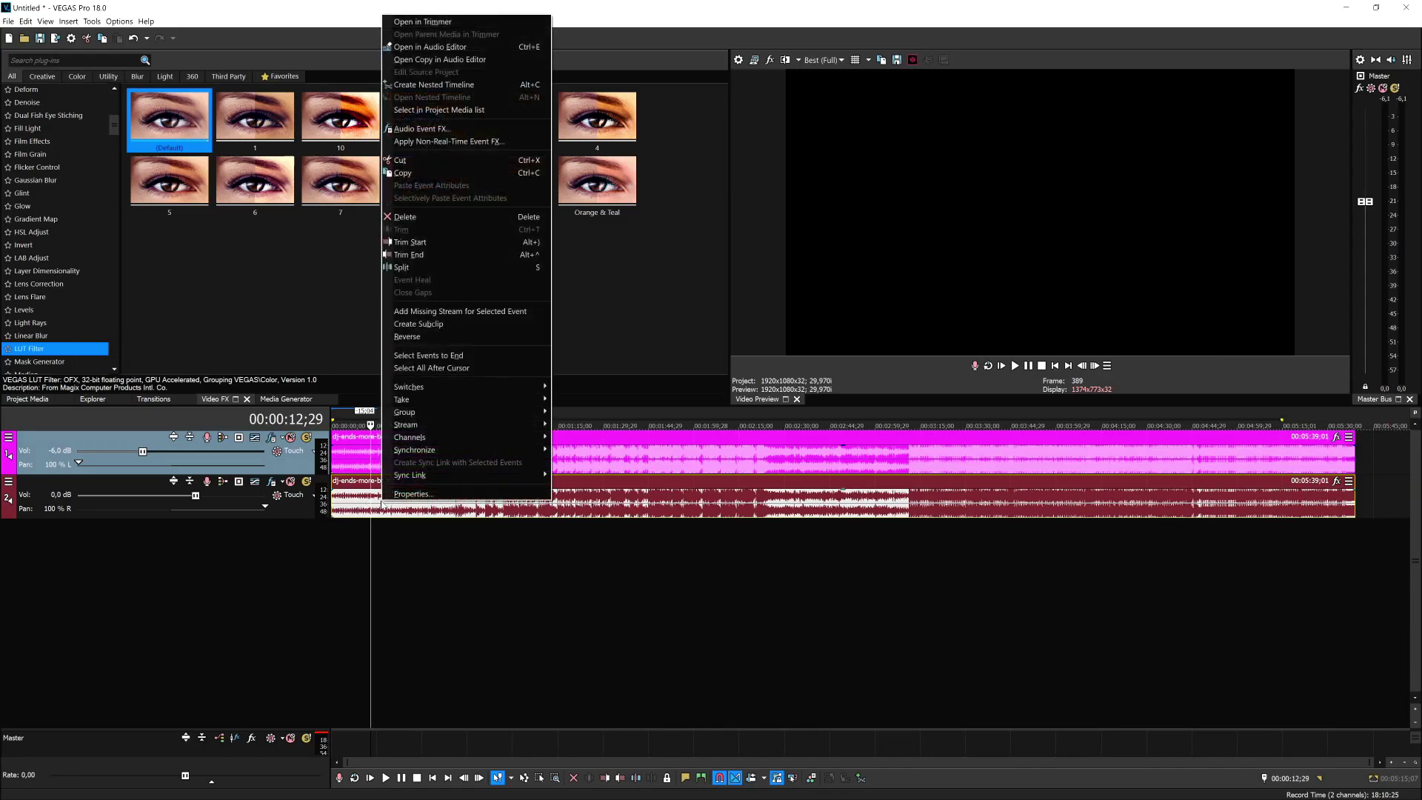
pyautogui.click(298, 503)
pyautogui.rightClick(353, 127)
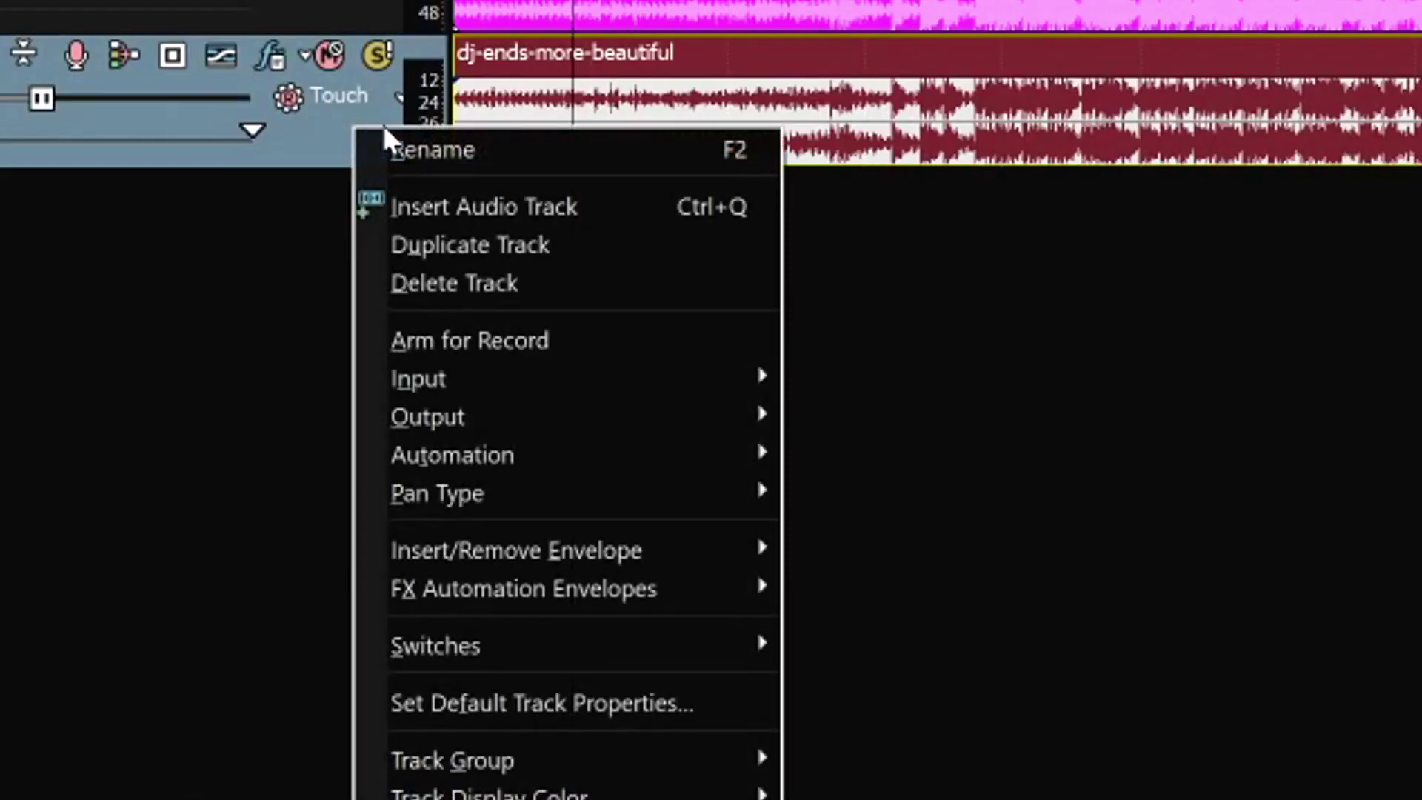
pyautogui.click(609, 253)
pyautogui.moveTo(1214, 448); pyautogui.dragTo(754, 448)
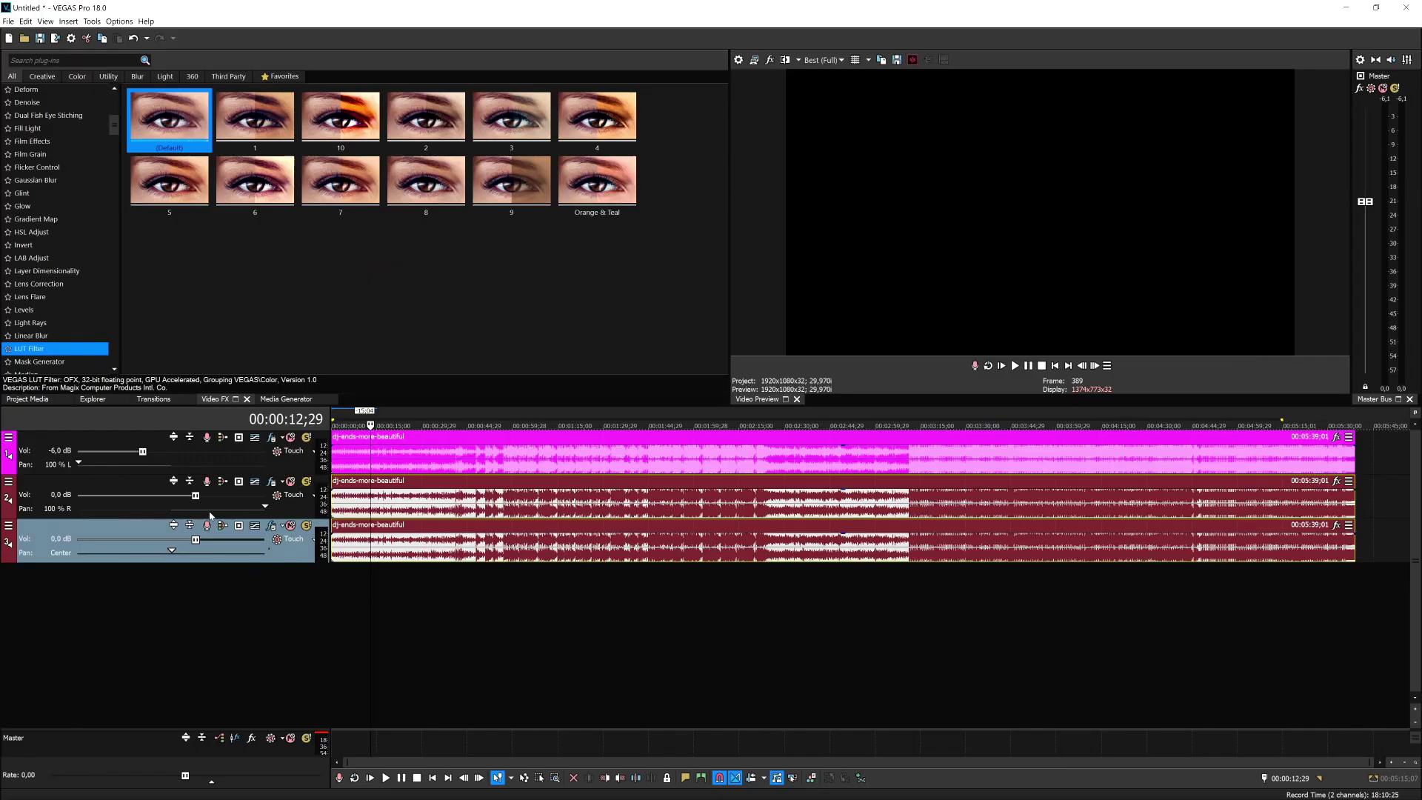
# Step: Lower the event gain of the song on the centred third track to make that copy much quieter
pyautogui.click(403, 553)
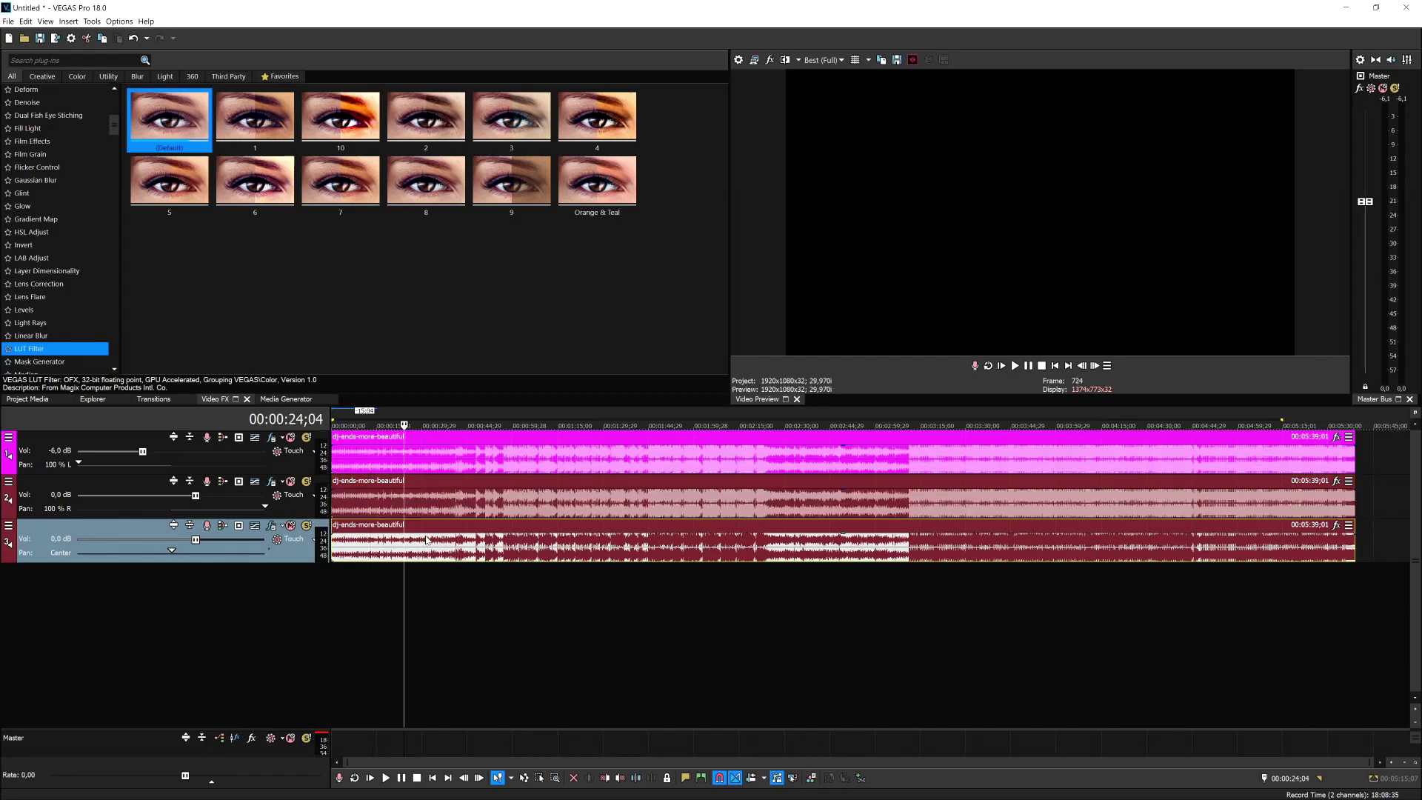
pyautogui.moveTo(428, 535); pyautogui.dragTo(431, 557)
pyautogui.scroll(5, 392, 497)
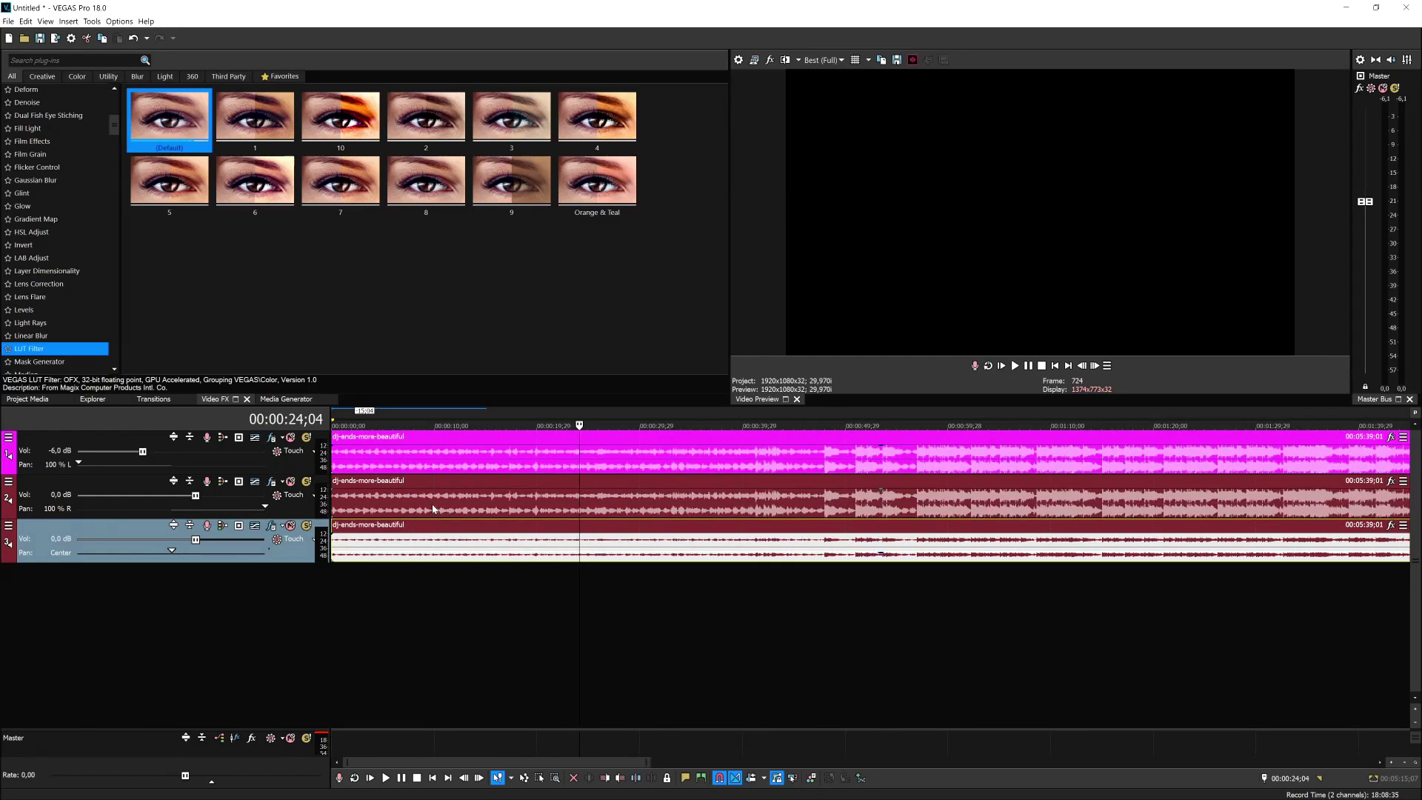
pyautogui.scroll(-2, 433, 499)
pyautogui.scroll(1, 433, 498)
pyautogui.scroll(-1, 433, 499)
pyautogui.scroll(1, 433, 499)
# Step: Select the song on the left-panned track and place the cursor just before the sudden loud onset, at 00:00:47;28
pyautogui.click(643, 460)
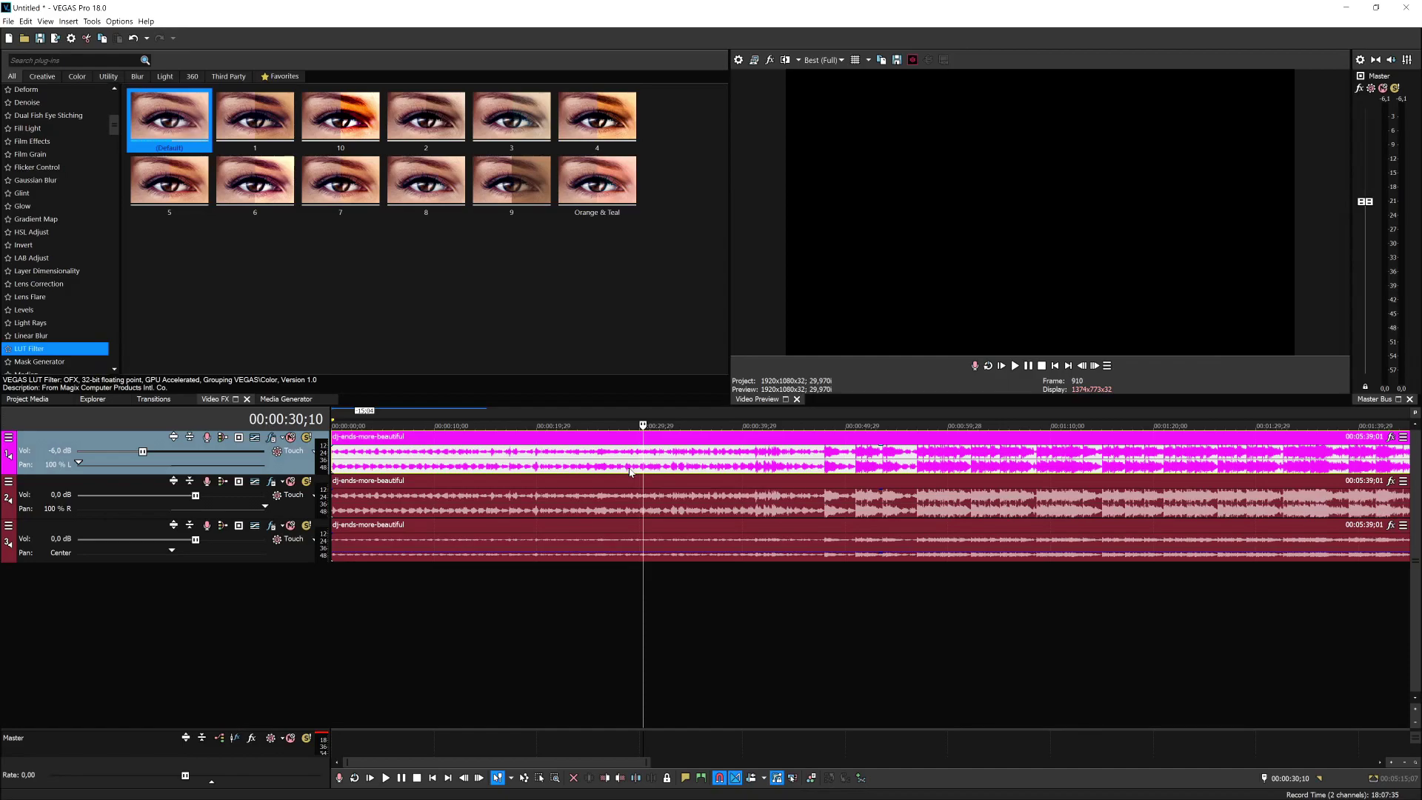
pyautogui.moveTo(828, 417); pyautogui.dragTo(822, 417)
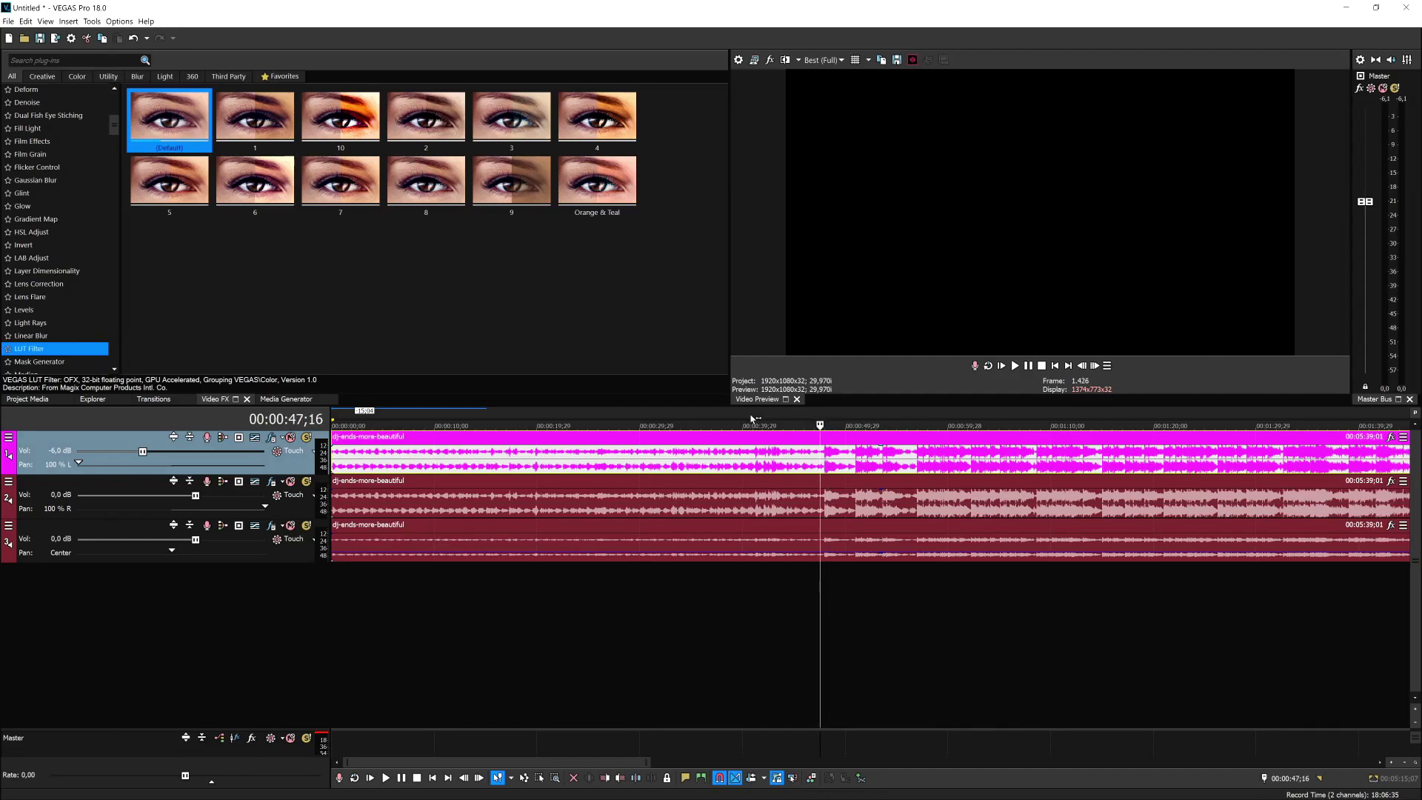
pyautogui.scroll(-3, 613, 581)
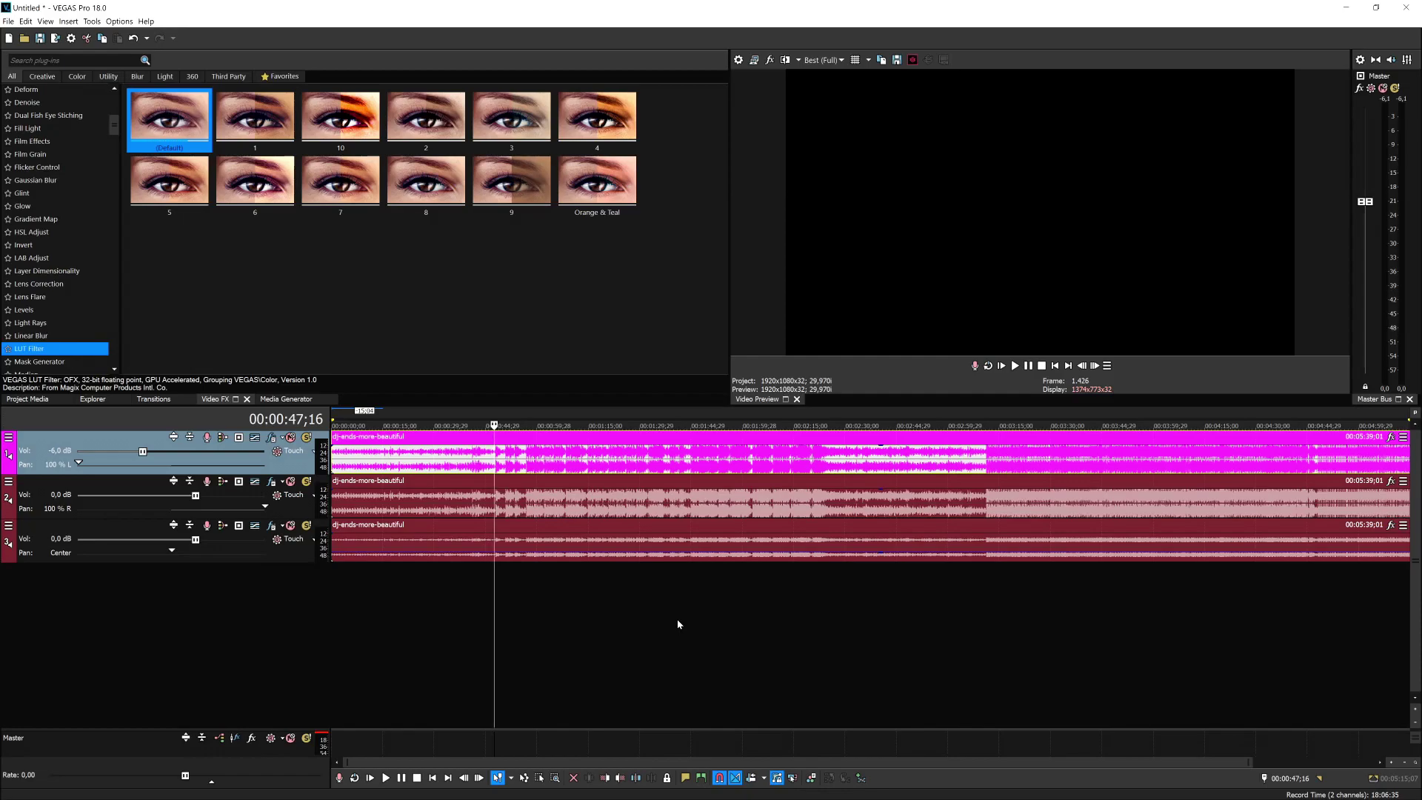
pyautogui.scroll(10, 677, 624)
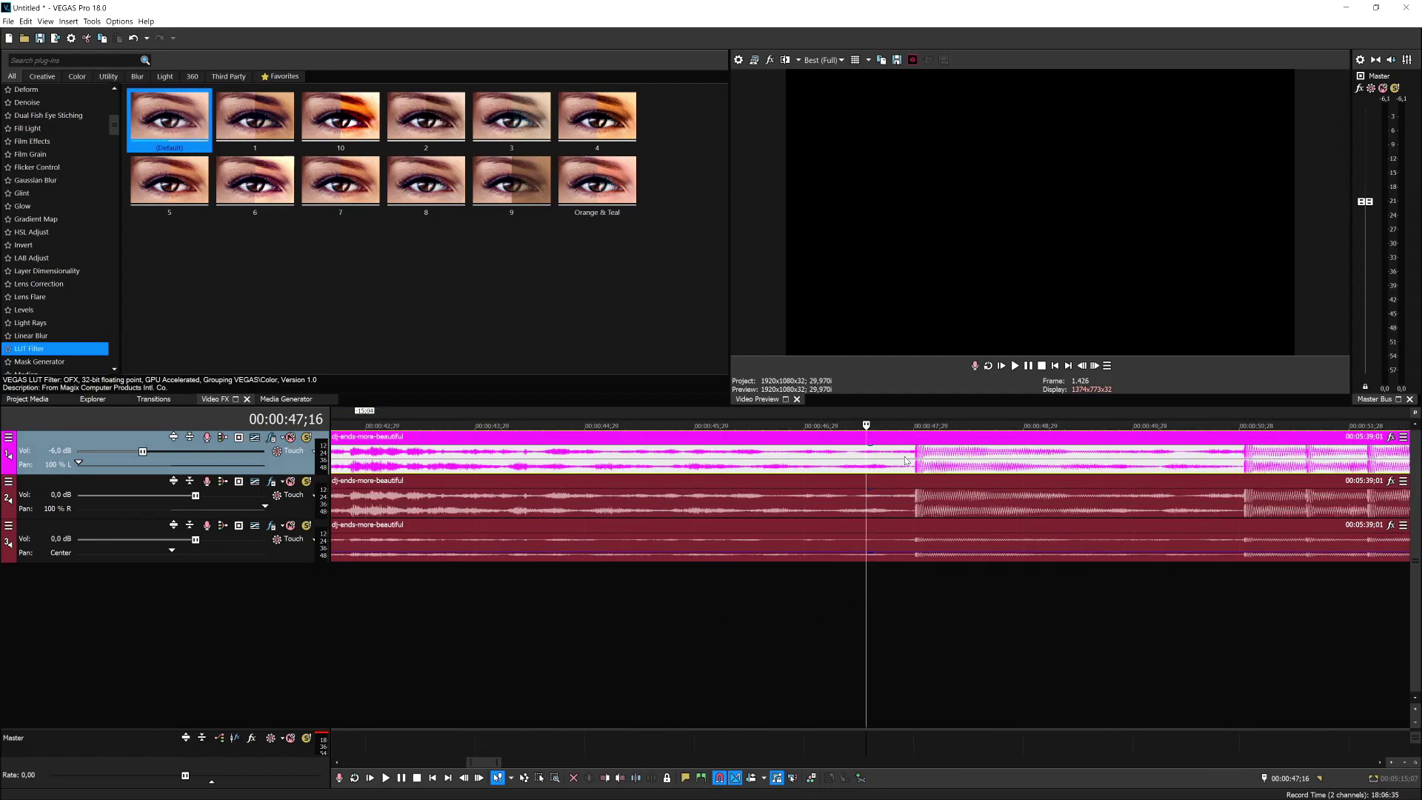
pyautogui.scroll(-10, 897, 466)
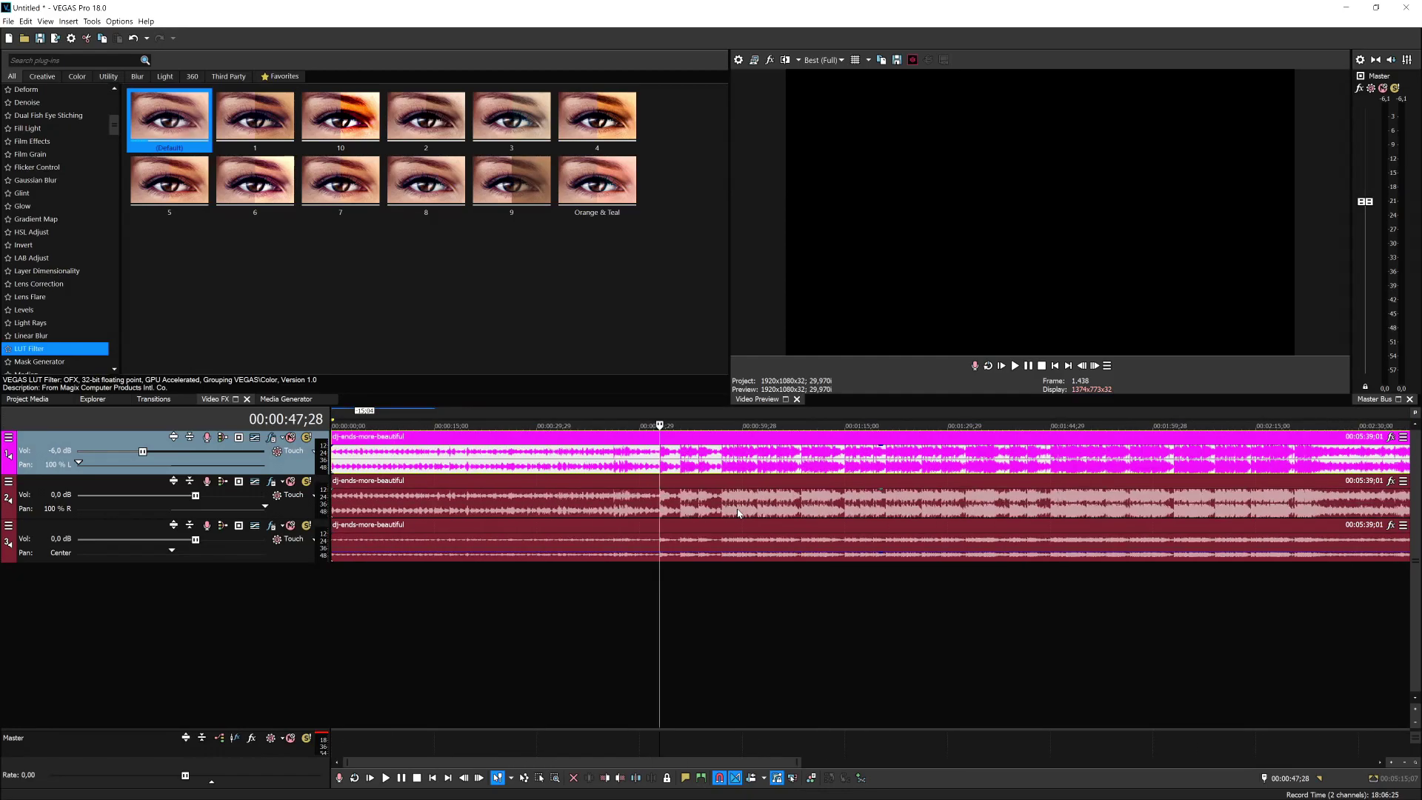
# Step: Examine the waveforms of all three tracks around the onset at 00:00:47;28, both close up and in overview
pyautogui.scroll(10, 737, 511)
pyautogui.scroll(3, 737, 511)
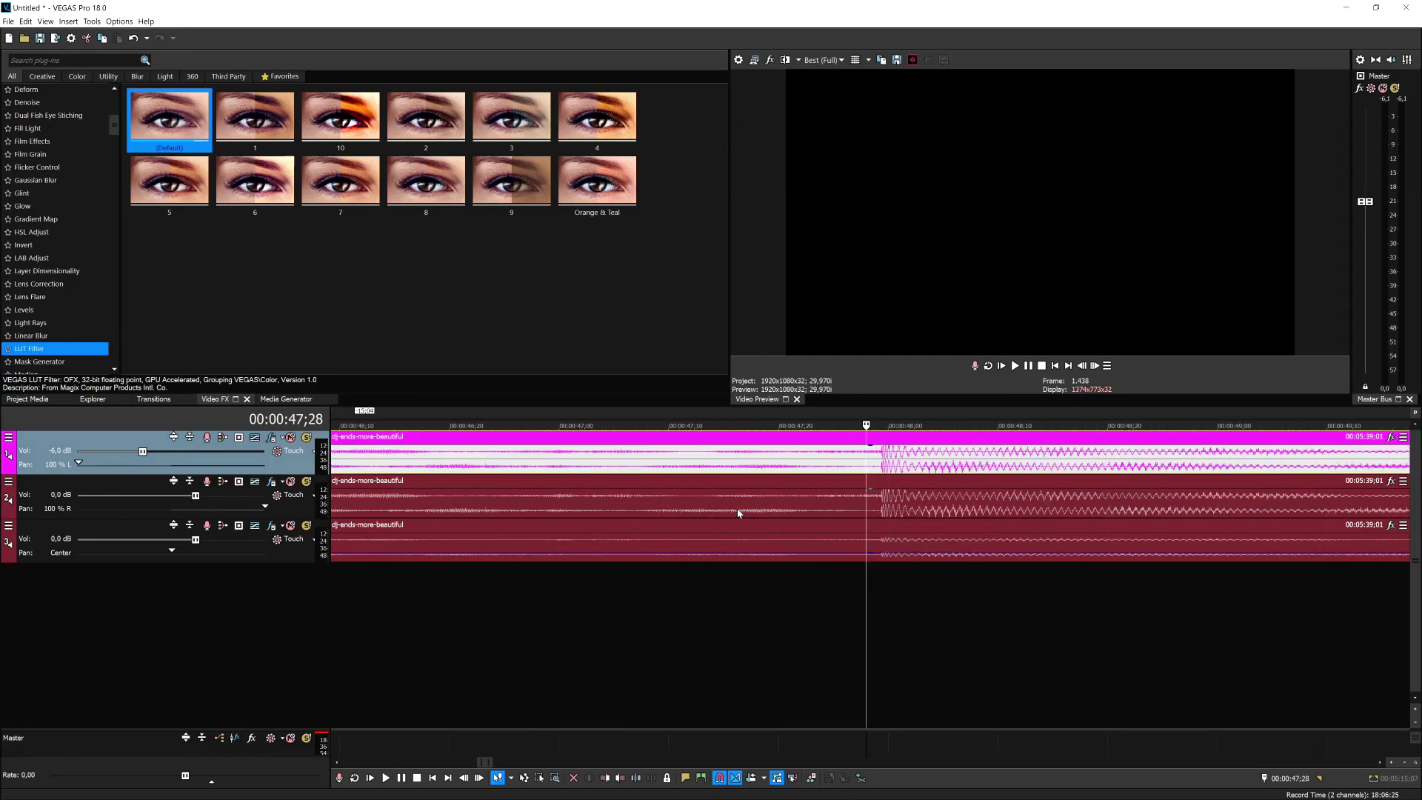
pyautogui.scroll(-10, 737, 511)
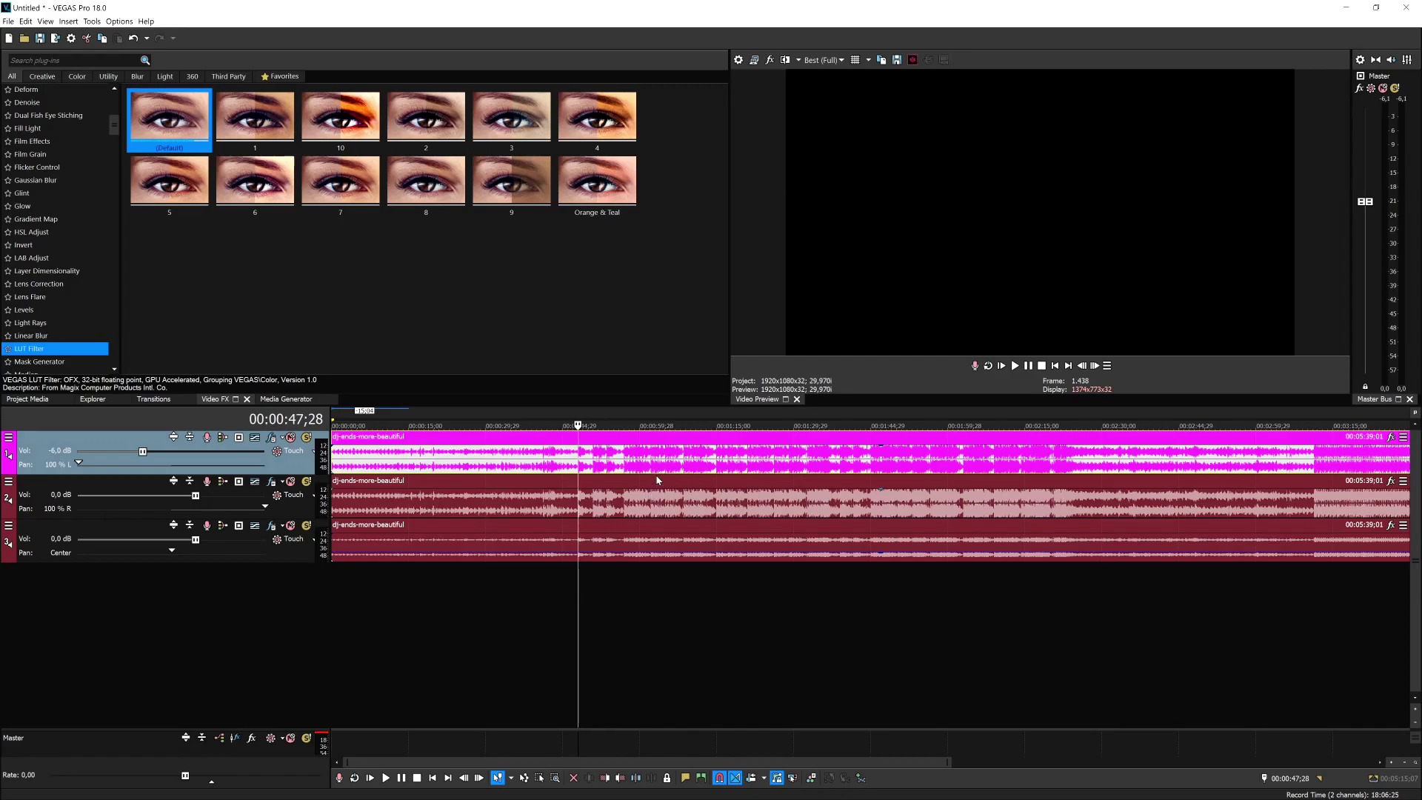
pyautogui.scroll(3, 650, 497)
pyautogui.scroll(1, 656, 480)
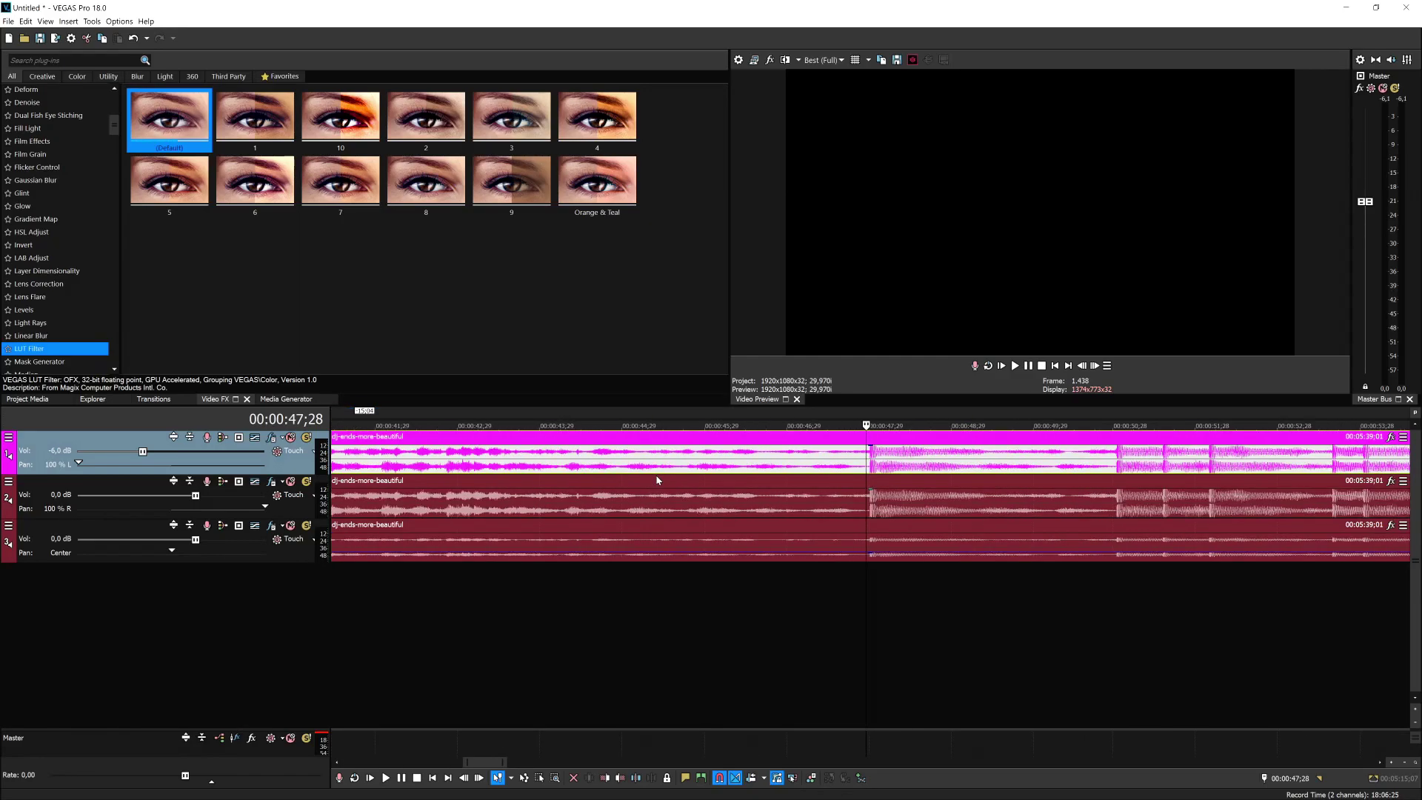
pyautogui.scroll(3, 656, 480)
pyautogui.scroll(-4, 656, 480)
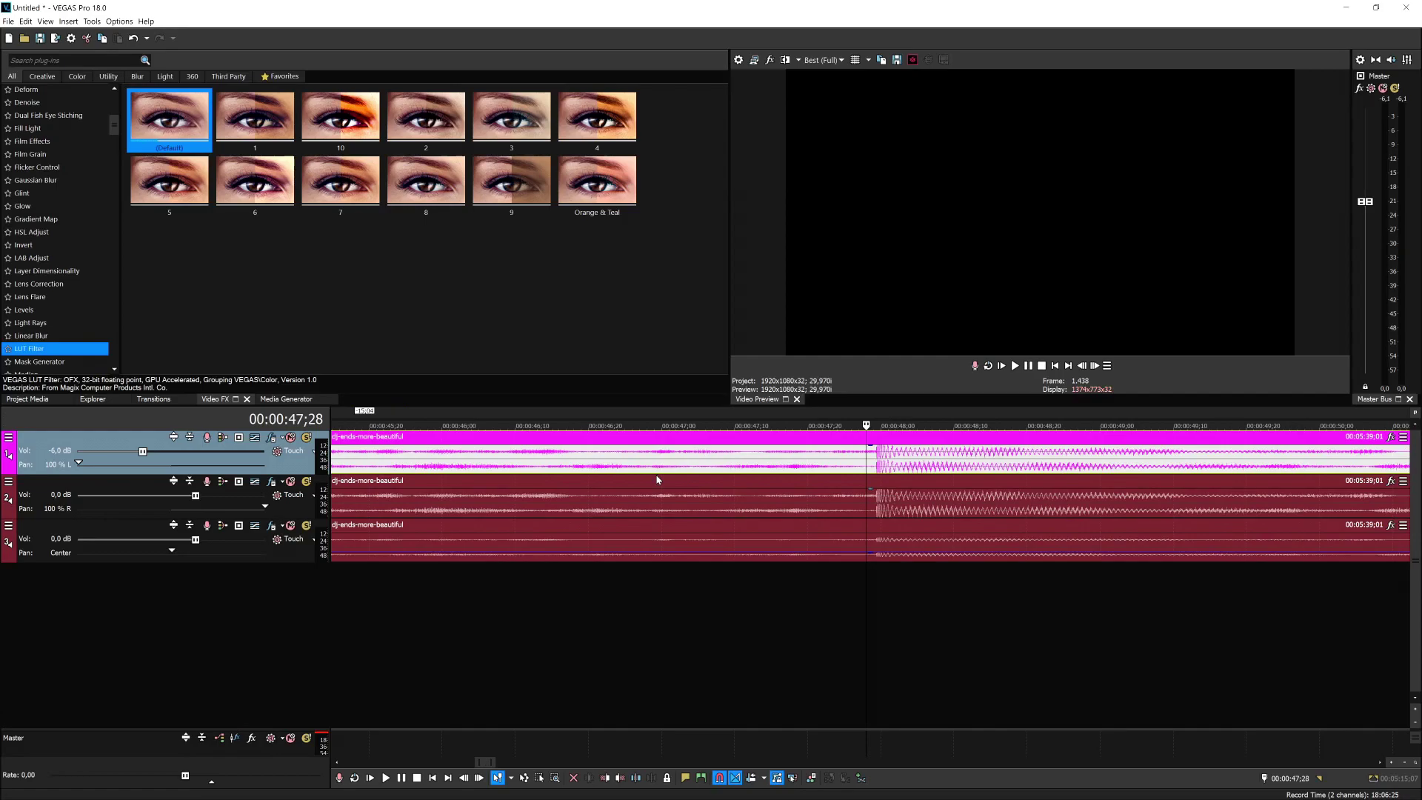
pyautogui.scroll(3, 657, 480)
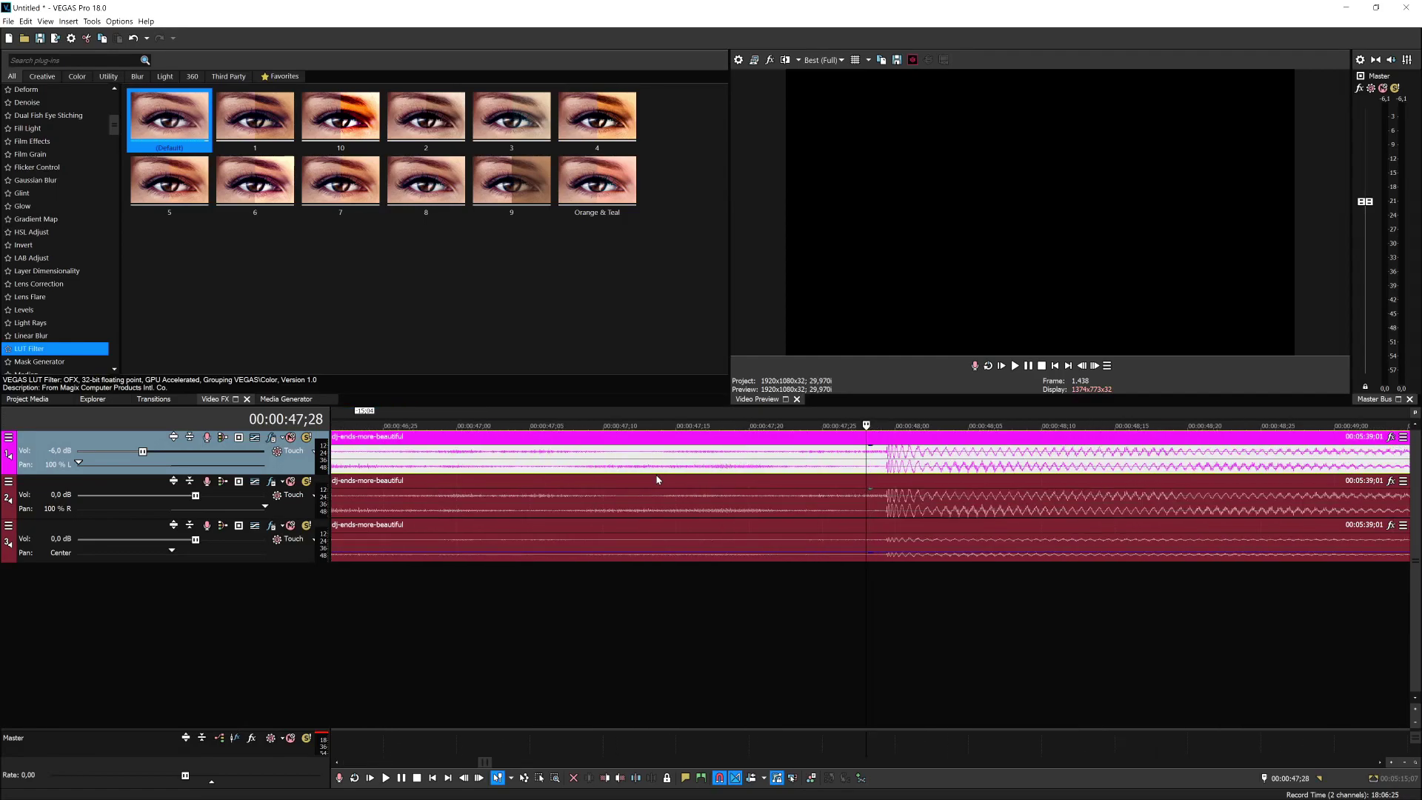
pyautogui.scroll(-3, 657, 480)
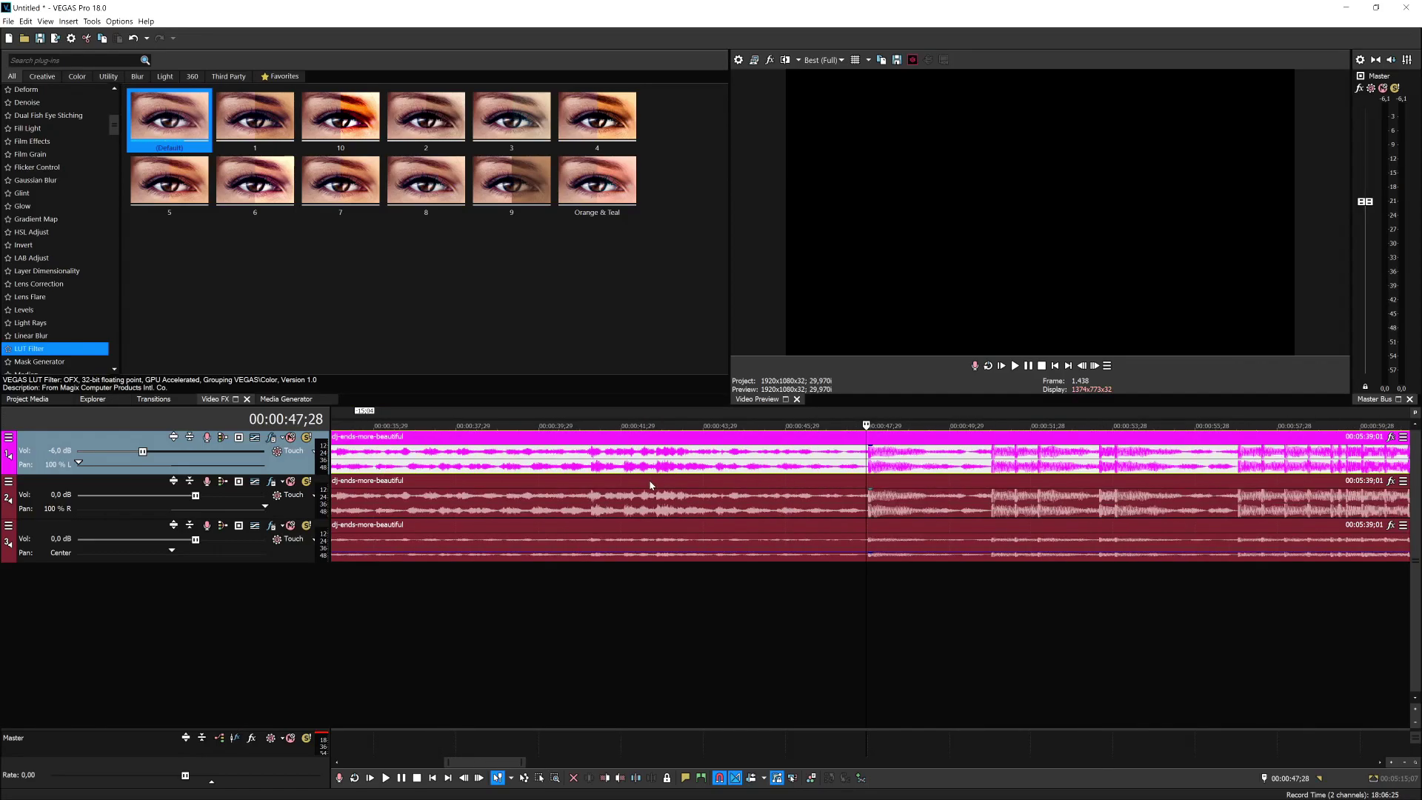
pyautogui.scroll(-5, 651, 478)
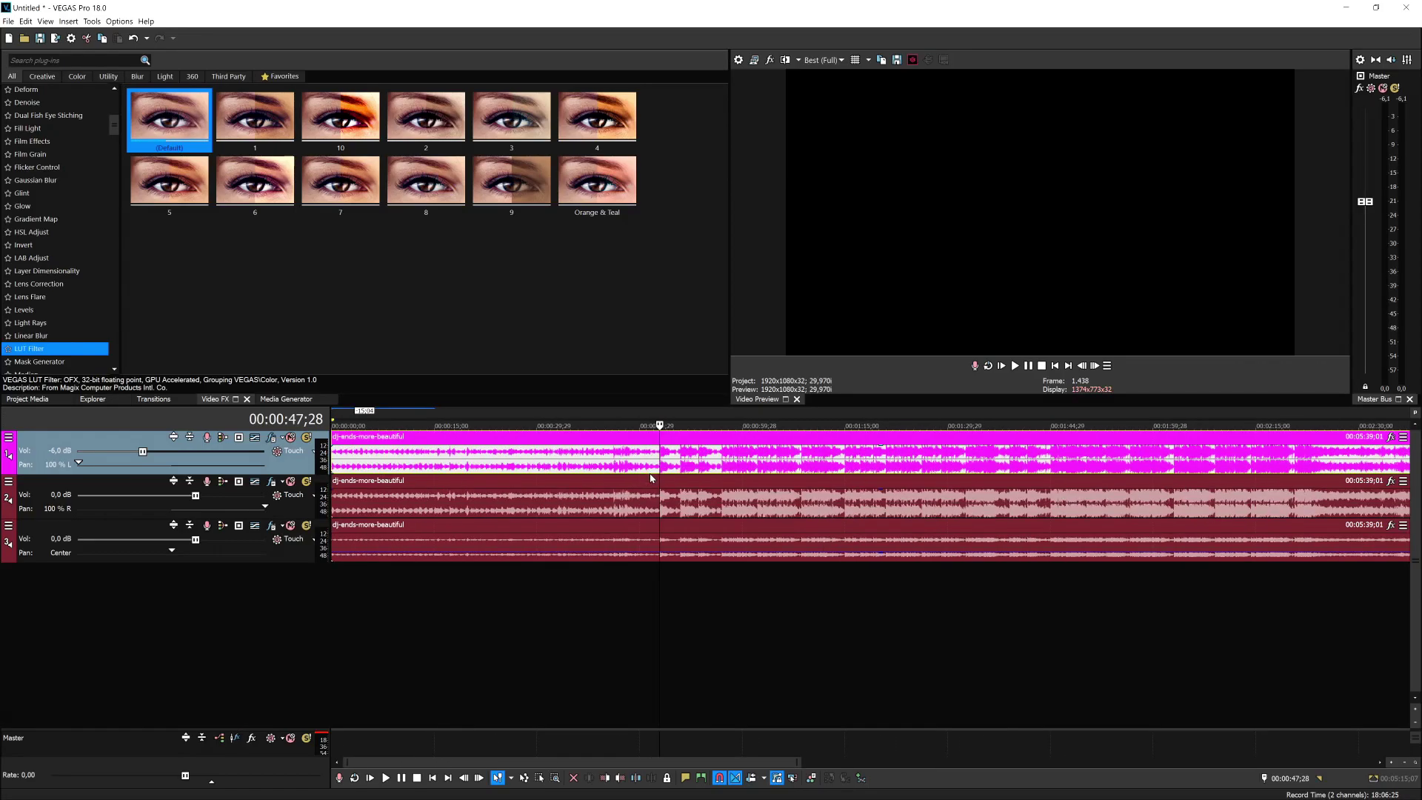